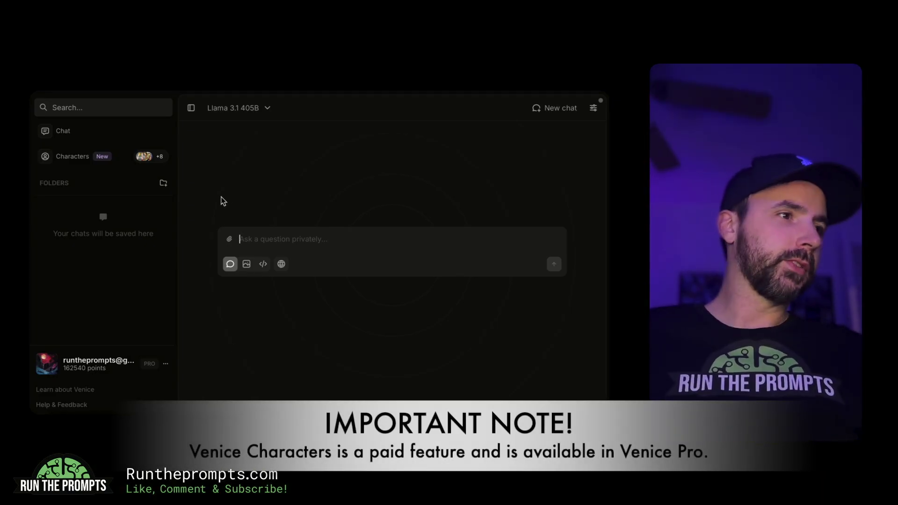
- Open the Characters section and display the full list of public characters
{"action": "left_click", "coordinate": [104, 154]}
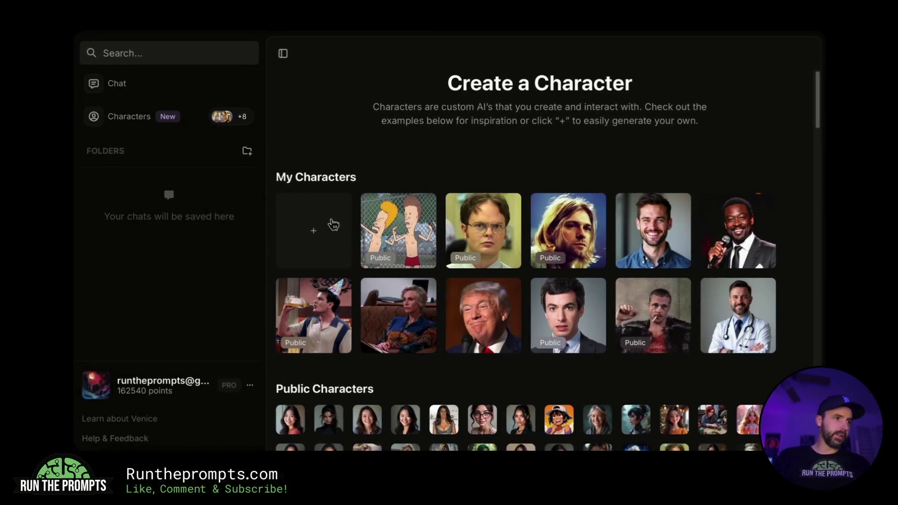
{"action": "scroll", "coordinate": [452, 187], "scroll_direction": "down", "scroll_amount": 2}
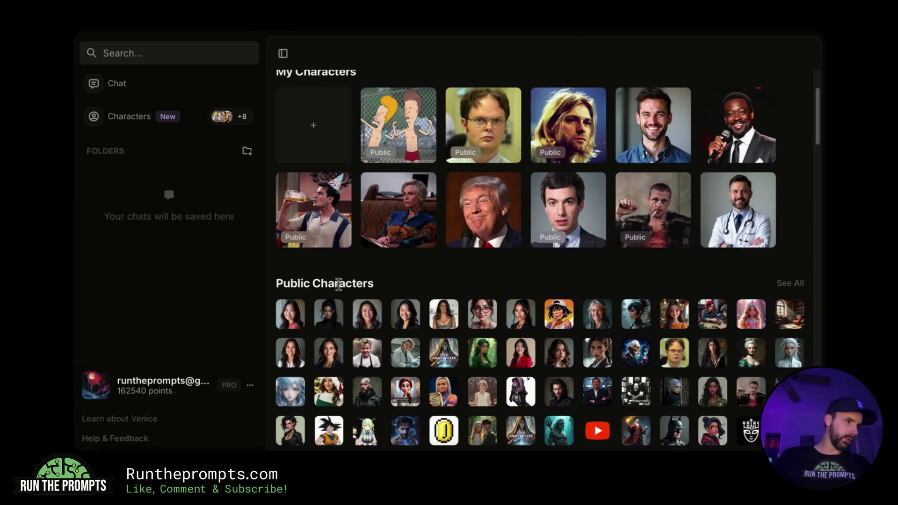
{"action": "left_click", "coordinate": [790, 284]}
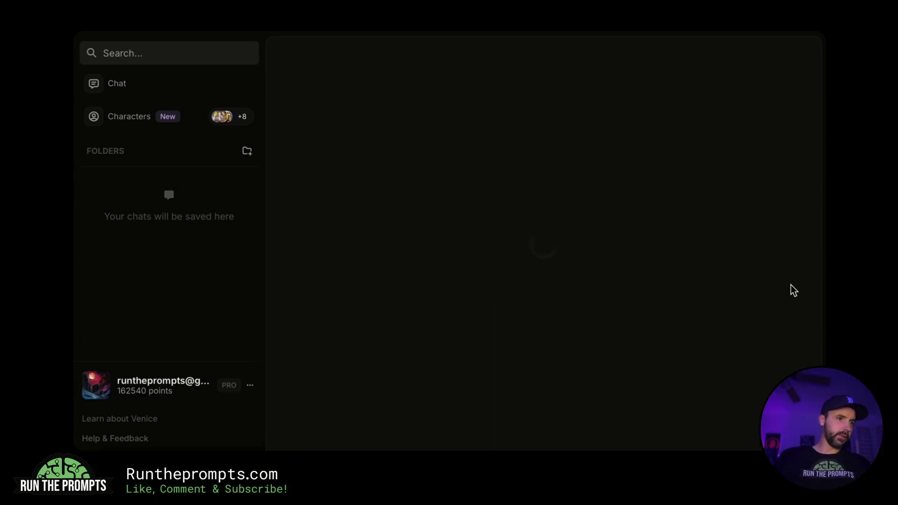
- Browse the gallery of all public characters shared by other users
{"action": "scroll", "coordinate": [456, 281], "scroll_direction": "down", "scroll_amount": 2}
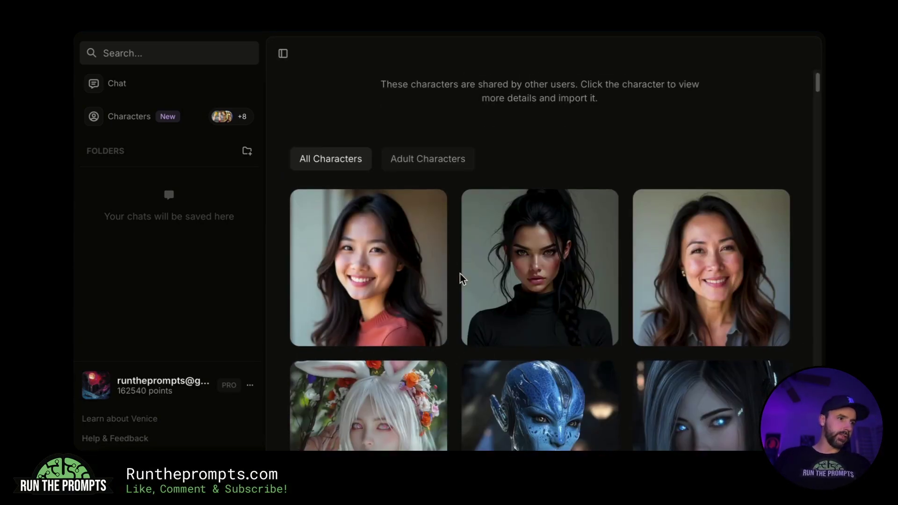
{"action": "scroll", "coordinate": [463, 279], "scroll_direction": "down", "scroll_amount": 4}
{"action": "scroll", "coordinate": [462, 279], "scroll_direction": "up", "scroll_amount": 6}
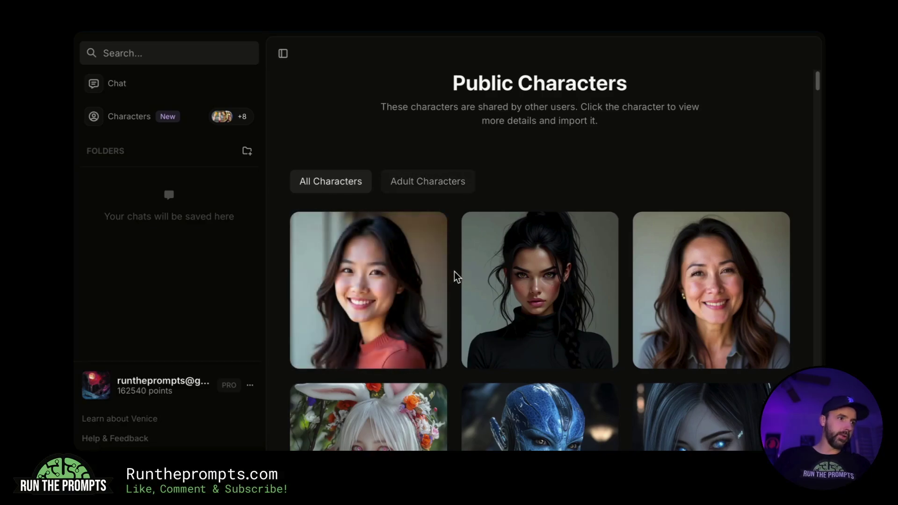
{"action": "scroll", "coordinate": [458, 277], "scroll_direction": "down", "scroll_amount": 8}
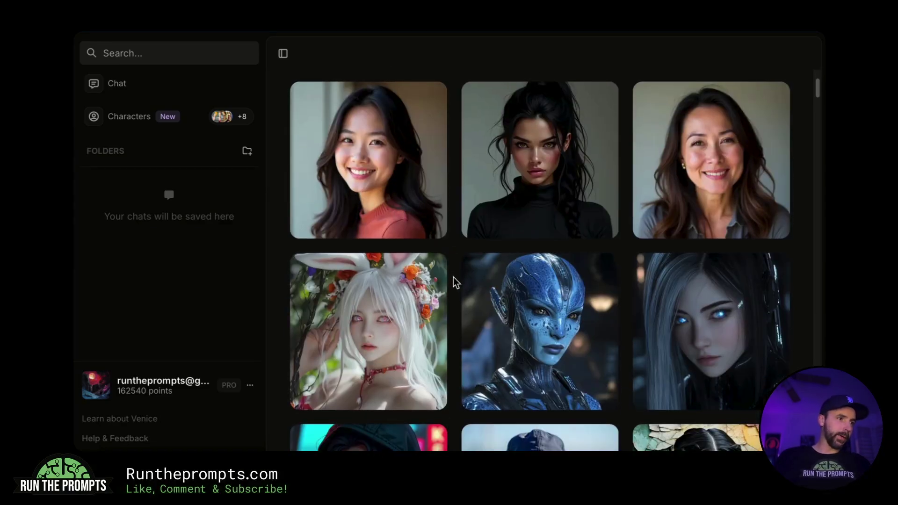
{"action": "scroll", "coordinate": [457, 283], "scroll_direction": "down", "scroll_amount": 12}
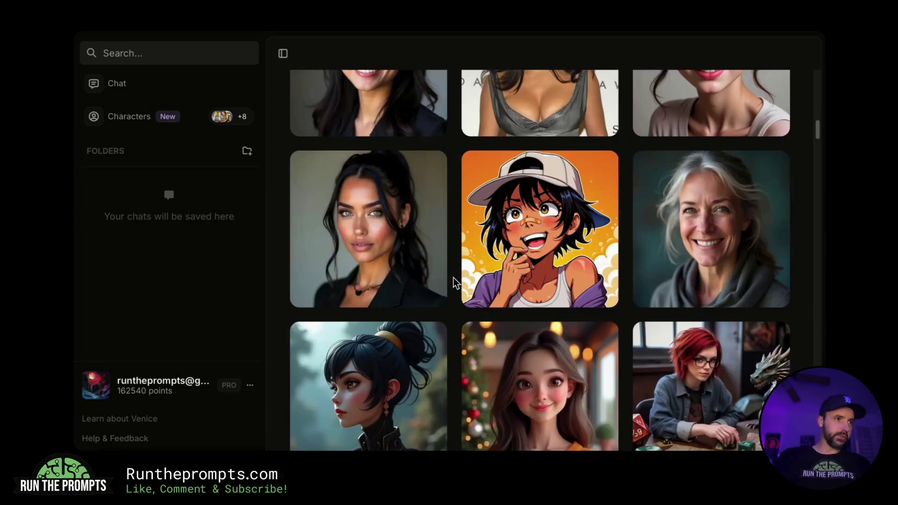
{"action": "scroll", "coordinate": [456, 283], "scroll_direction": "down", "scroll_amount": 8}
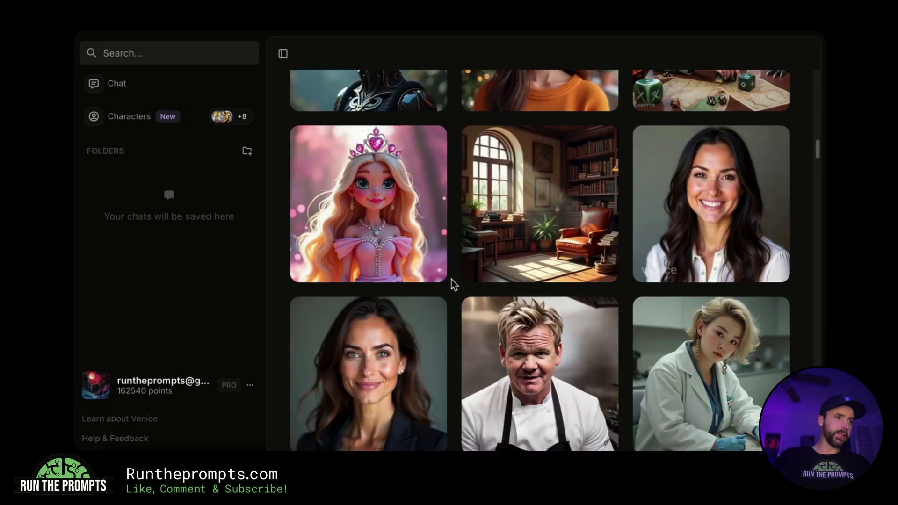
{"action": "scroll", "coordinate": [452, 285], "scroll_direction": "down", "scroll_amount": 2}
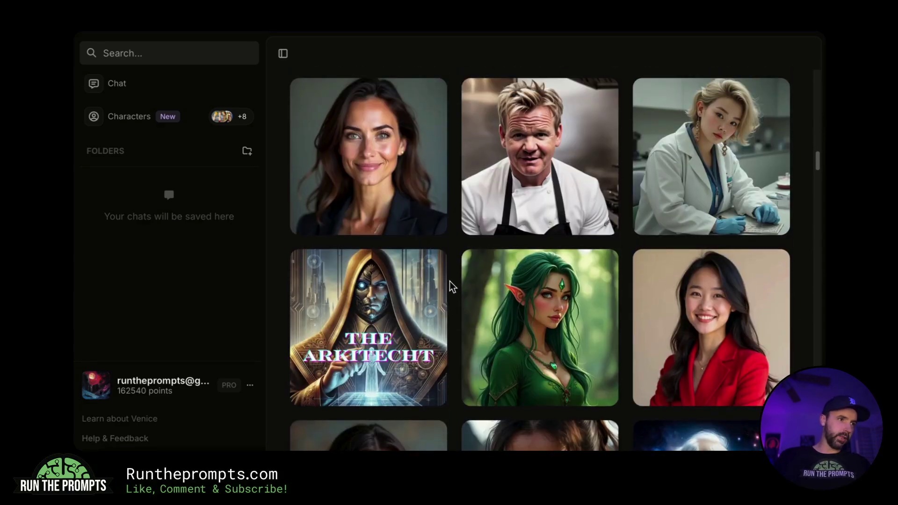
- Examine the descriptions on individual public character cards, including Gordon Ramsay, Dwight Schrute, Liv Morgan, Jordan Belfort, Alan Watts and Tyler Durden
{"action": "mouse_move", "coordinate": [518, 203]}
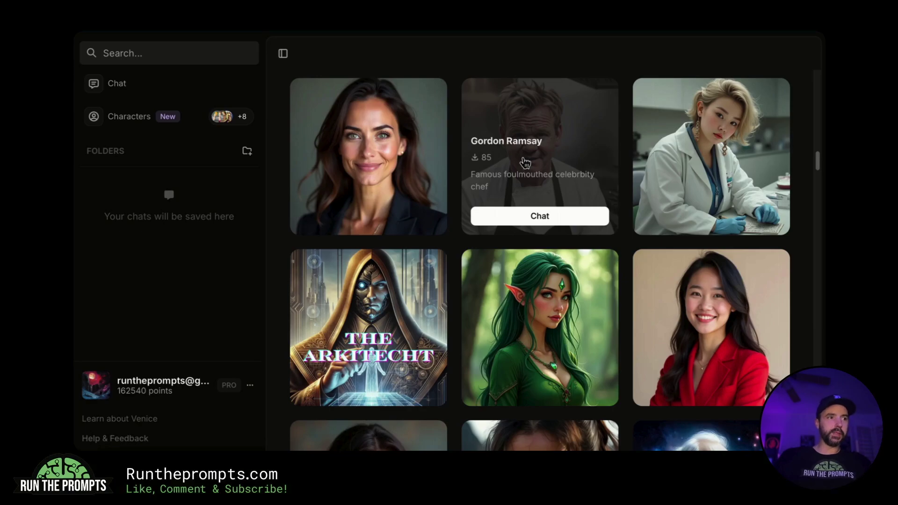
{"action": "mouse_move", "coordinate": [420, 194]}
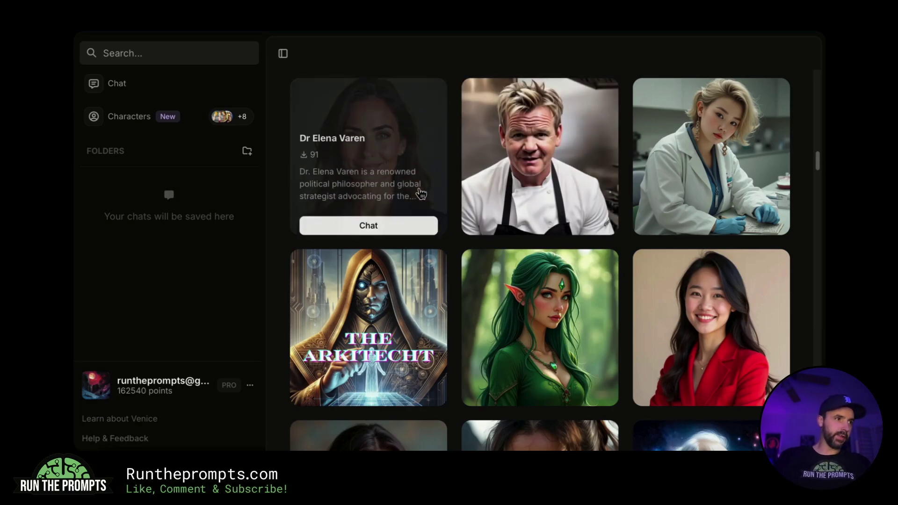
{"action": "scroll", "coordinate": [461, 224], "scroll_direction": "down", "scroll_amount": 5}
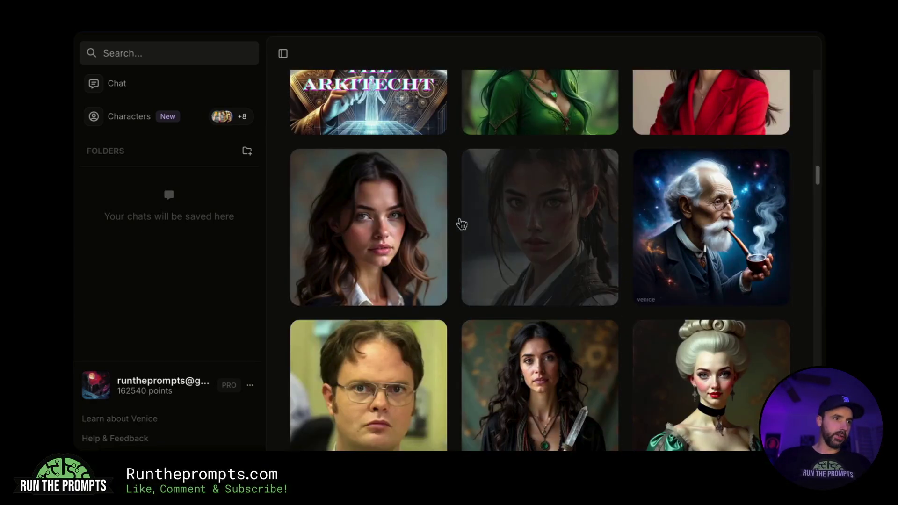
{"action": "scroll", "coordinate": [437, 261], "scroll_direction": "up", "scroll_amount": 2}
{"action": "scroll", "coordinate": [440, 265], "scroll_direction": "down", "scroll_amount": 10}
{"action": "scroll", "coordinate": [440, 264], "scroll_direction": "down", "scroll_amount": 5}
{"action": "mouse_move", "coordinate": [404, 261]}
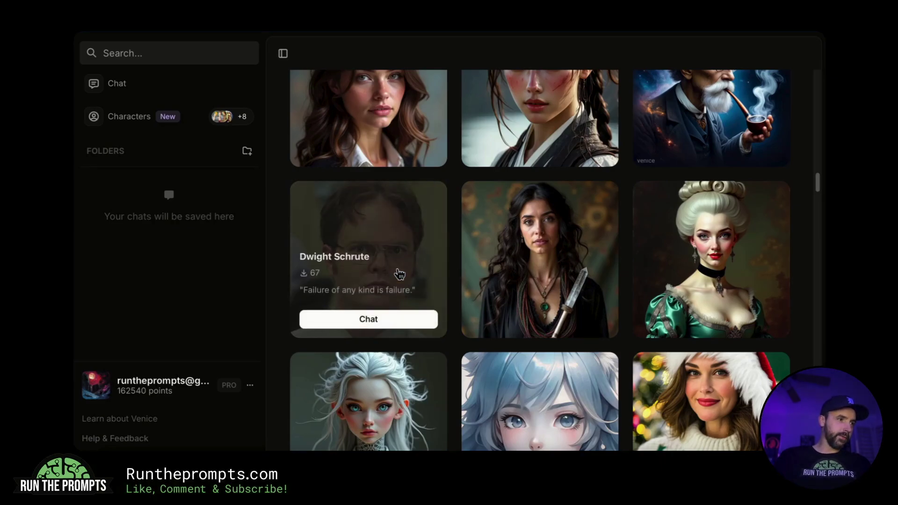
{"action": "scroll", "coordinate": [457, 278], "scroll_direction": "down", "scroll_amount": 6}
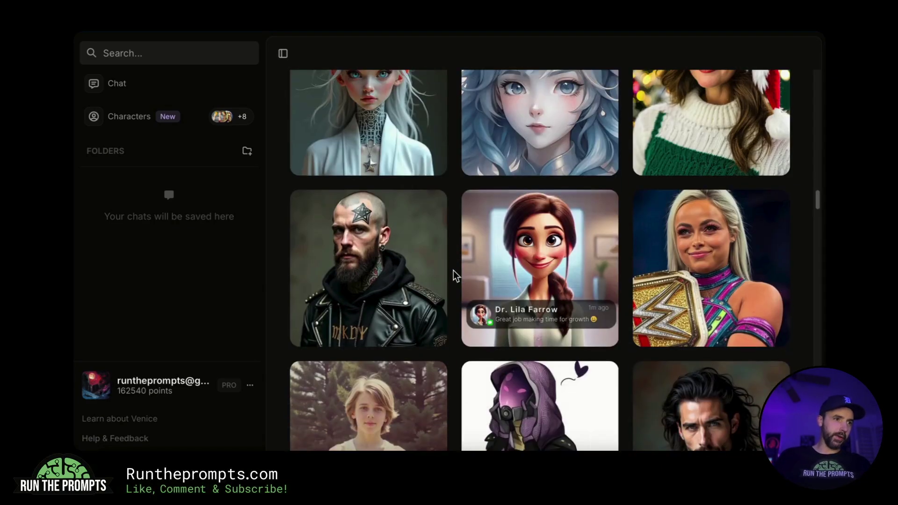
{"action": "mouse_move", "coordinate": [675, 284]}
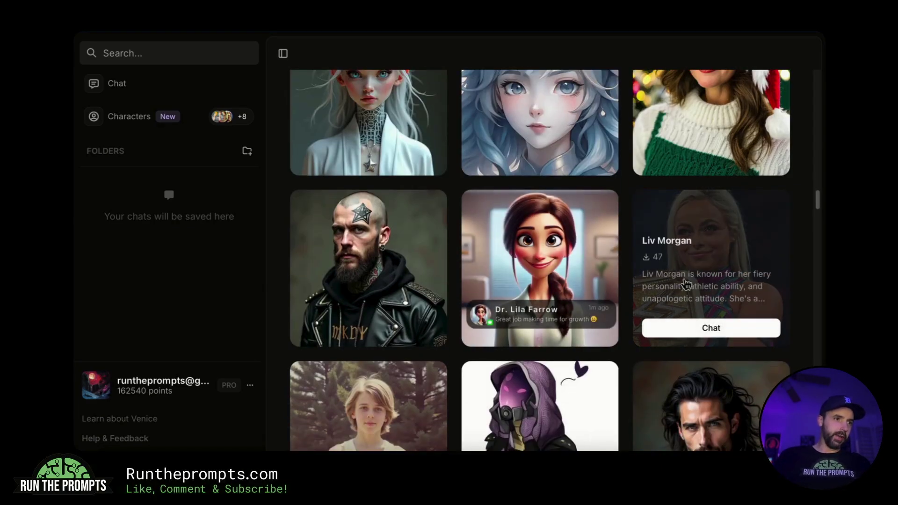
{"action": "scroll", "coordinate": [457, 260], "scroll_direction": "down", "scroll_amount": 6}
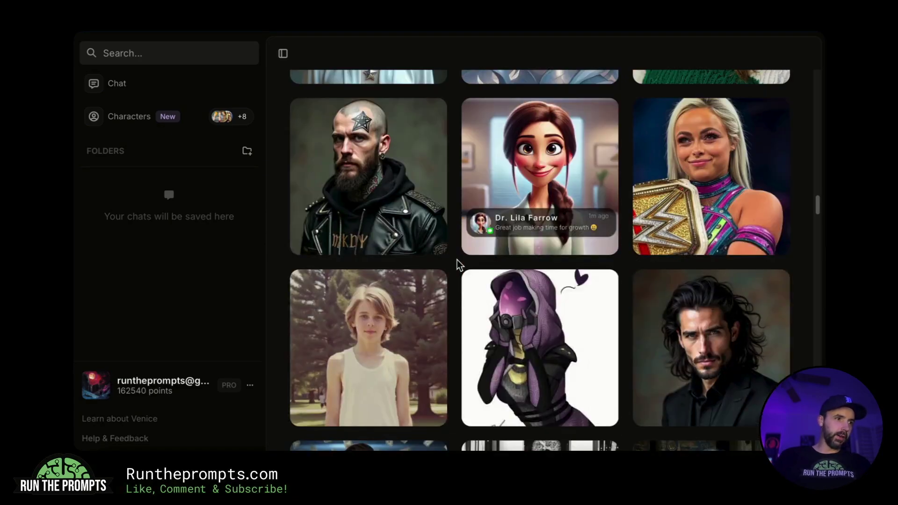
{"action": "mouse_move", "coordinate": [393, 276]}
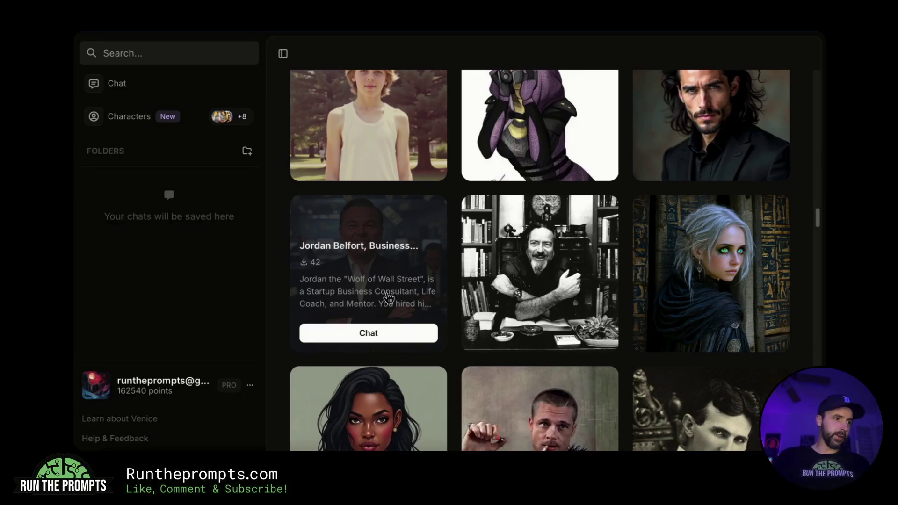
{"action": "mouse_move", "coordinate": [541, 283]}
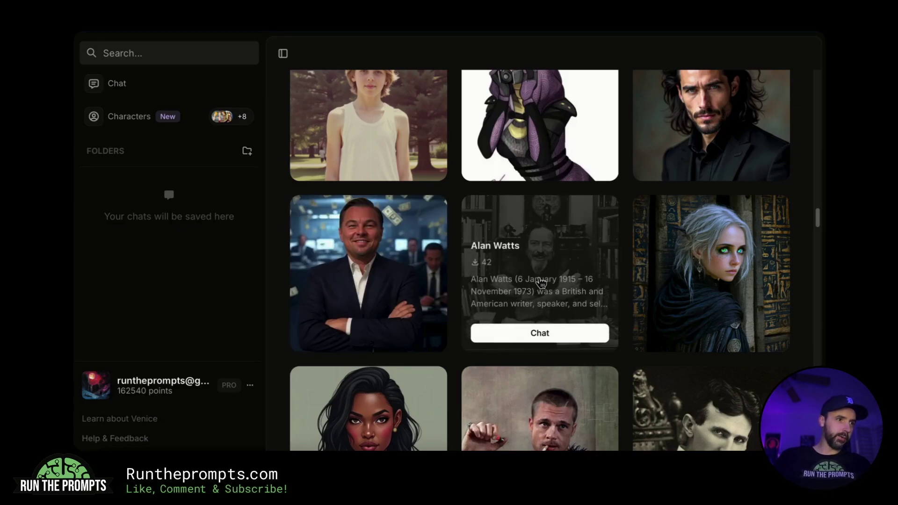
{"action": "scroll", "coordinate": [454, 281], "scroll_direction": "down", "scroll_amount": 3}
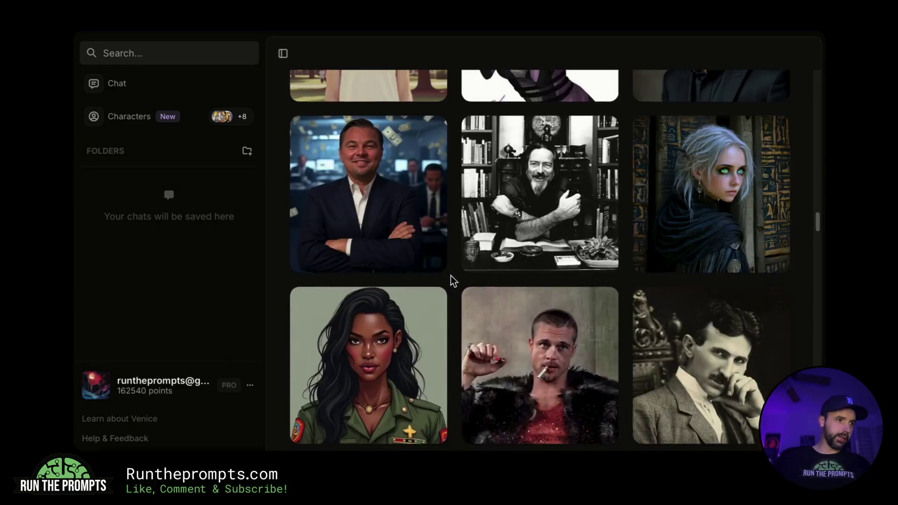
{"action": "mouse_move", "coordinate": [516, 294]}
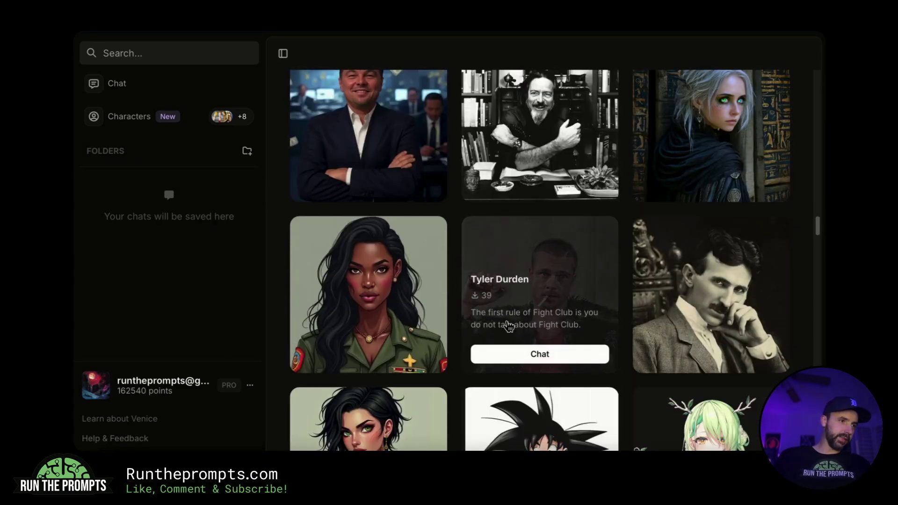
{"action": "scroll", "coordinate": [509, 326], "scroll_direction": "down", "scroll_amount": 4}
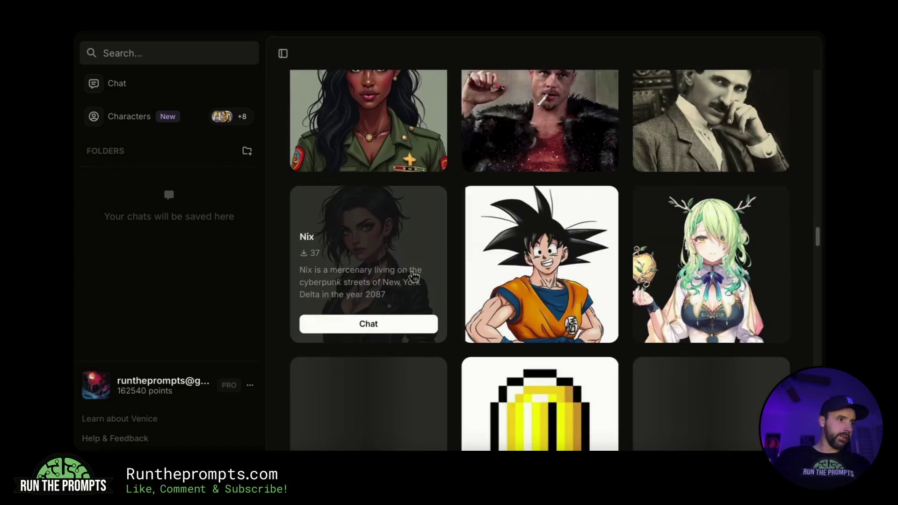
{"action": "scroll", "coordinate": [429, 147], "scroll_direction": "up", "scroll_amount": 3}
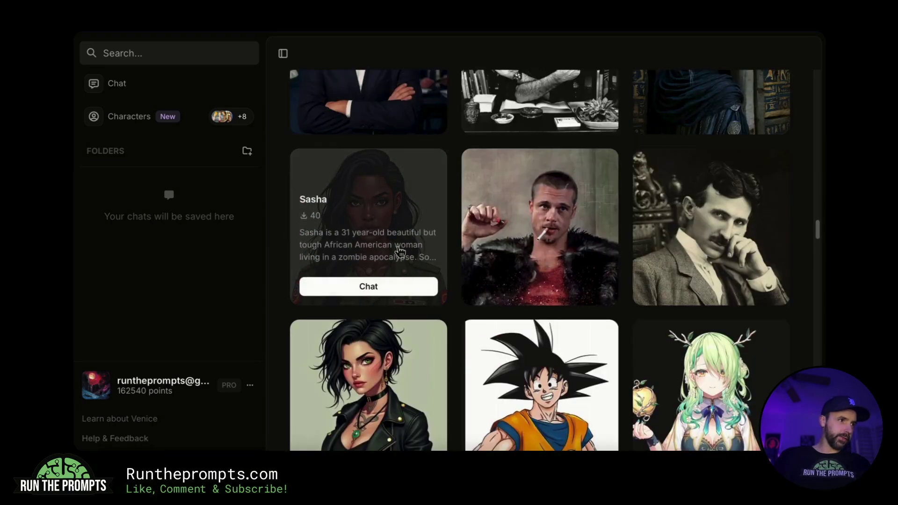
{"action": "scroll", "coordinate": [452, 296], "scroll_direction": "down", "scroll_amount": 2}
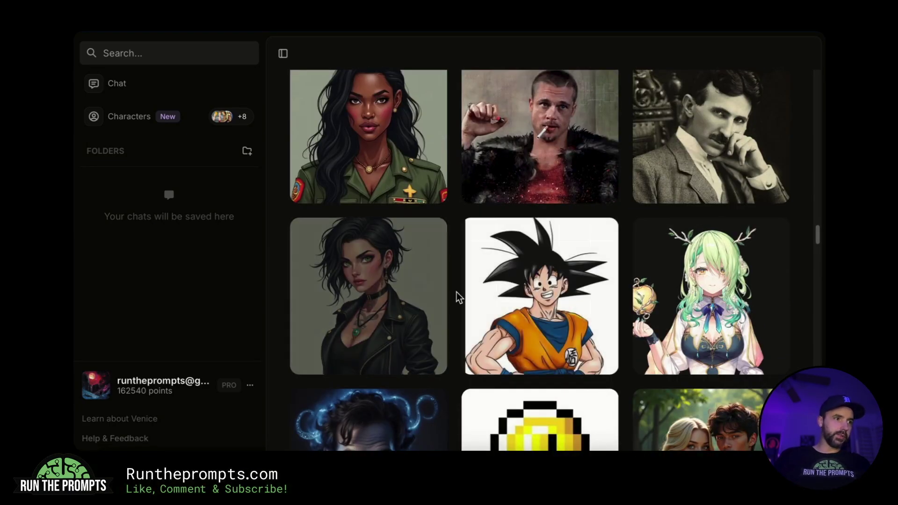
- Look through further public character cards beyond Nix and Goku, and return to the start of the gallery
{"action": "scroll", "coordinate": [457, 296], "scroll_direction": "down", "scroll_amount": 3}
{"action": "scroll", "coordinate": [457, 298], "scroll_direction": "down", "scroll_amount": 2}
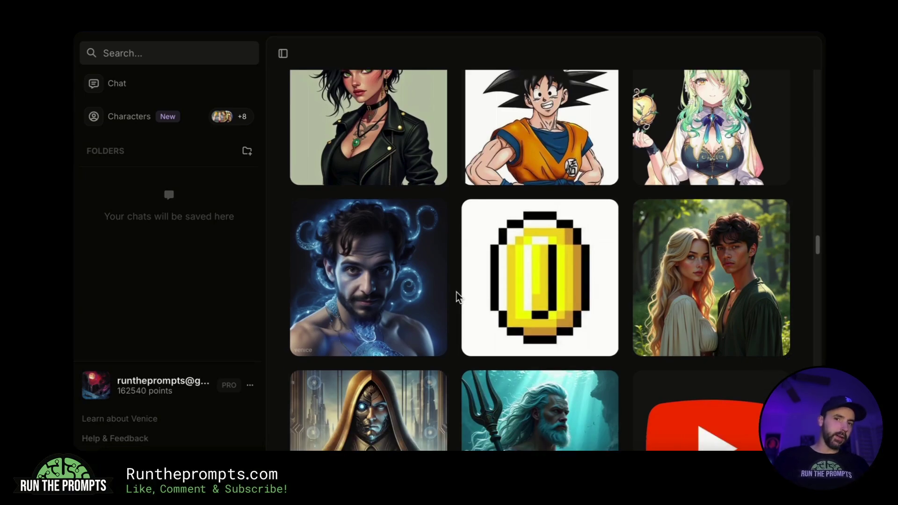
{"action": "scroll", "coordinate": [457, 299], "scroll_direction": "down", "scroll_amount": 2}
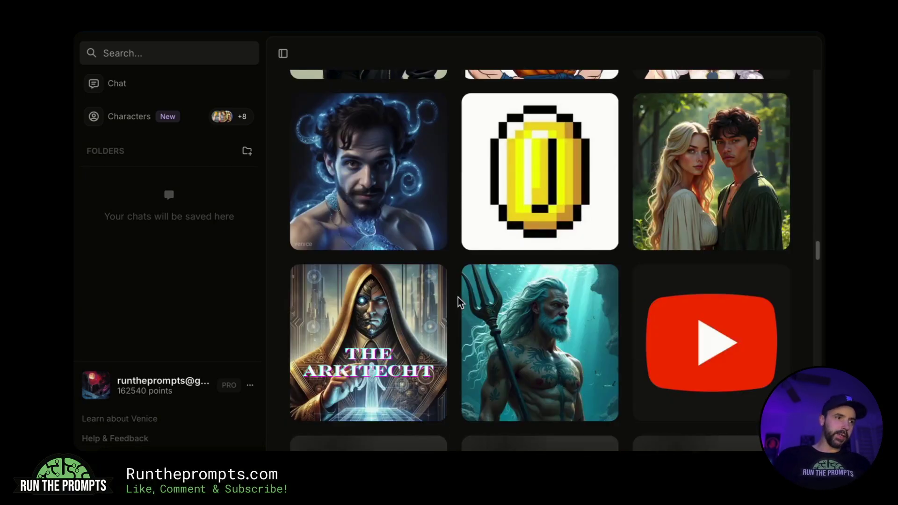
{"action": "scroll", "coordinate": [457, 306], "scroll_direction": "down", "scroll_amount": 2}
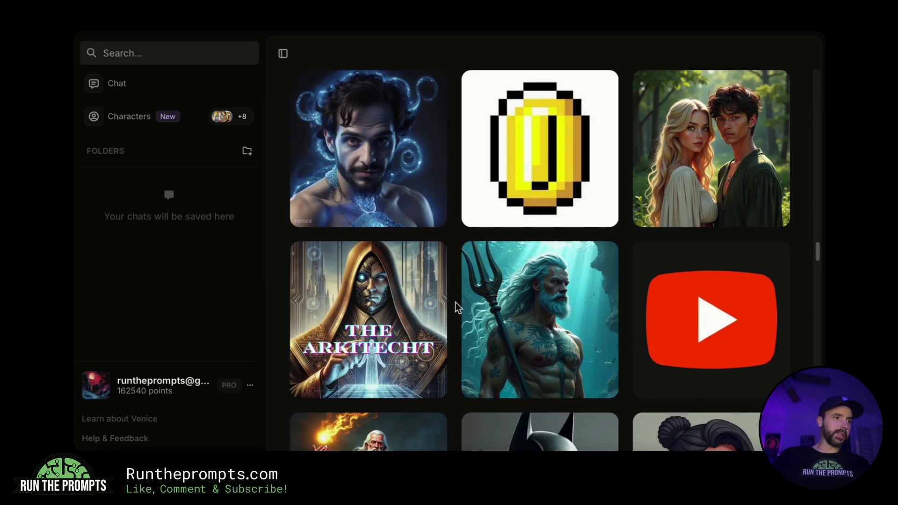
{"action": "scroll", "coordinate": [457, 307], "scroll_direction": "down", "scroll_amount": 1}
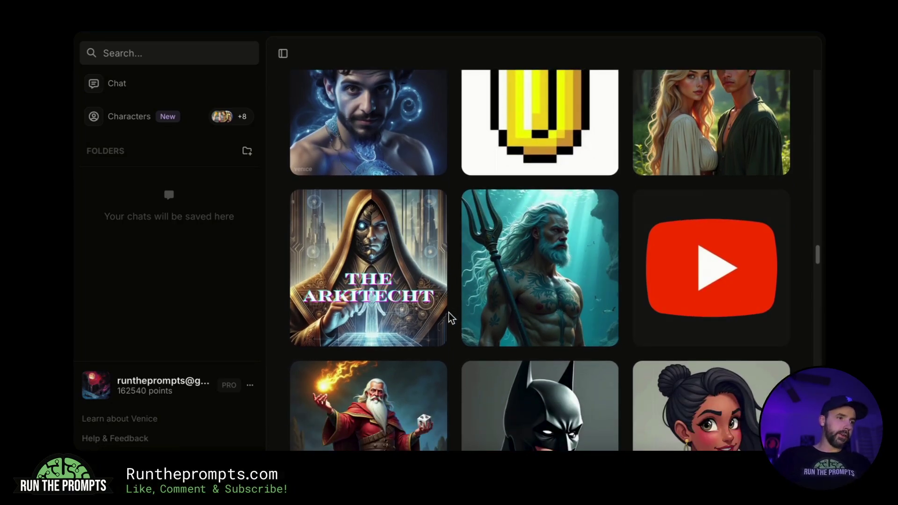
{"action": "scroll", "coordinate": [453, 319], "scroll_direction": "down", "scroll_amount": 6}
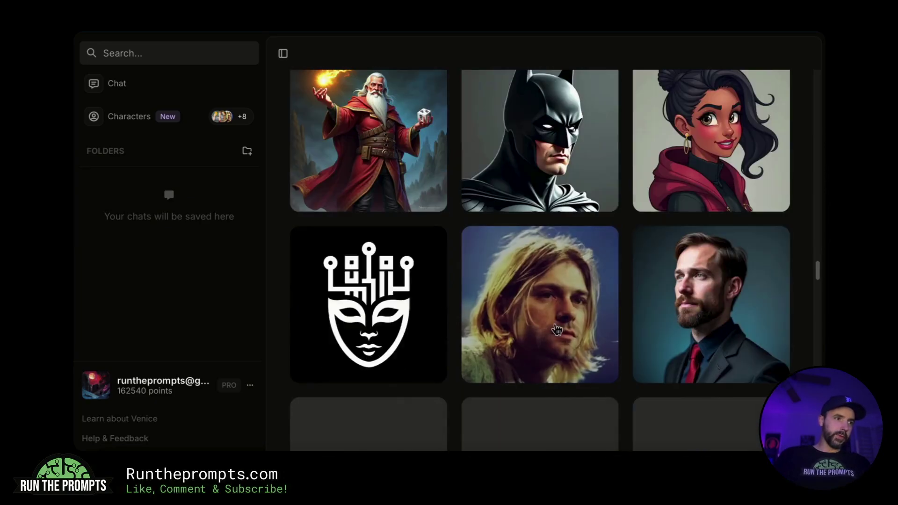
{"action": "mouse_move", "coordinate": [555, 329]}
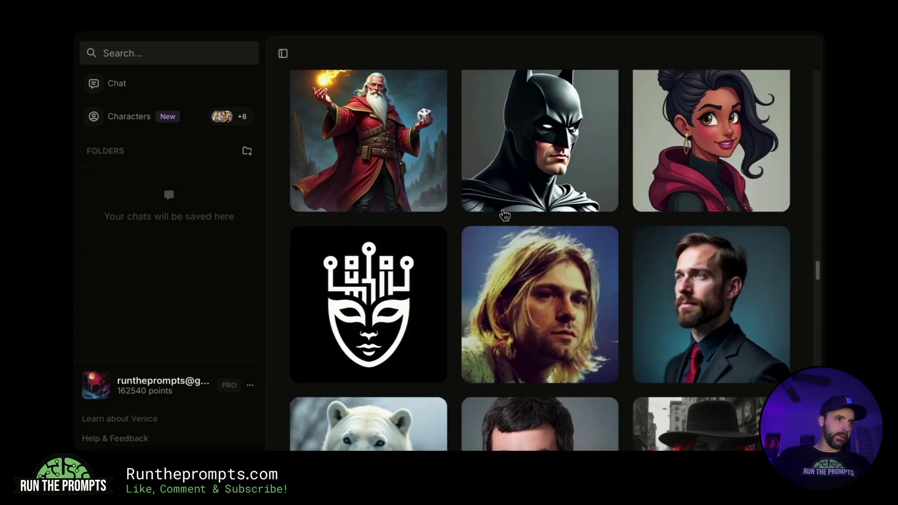
{"action": "mouse_move", "coordinate": [533, 177]}
{"action": "scroll", "coordinate": [453, 293], "scroll_direction": "down", "scroll_amount": 9}
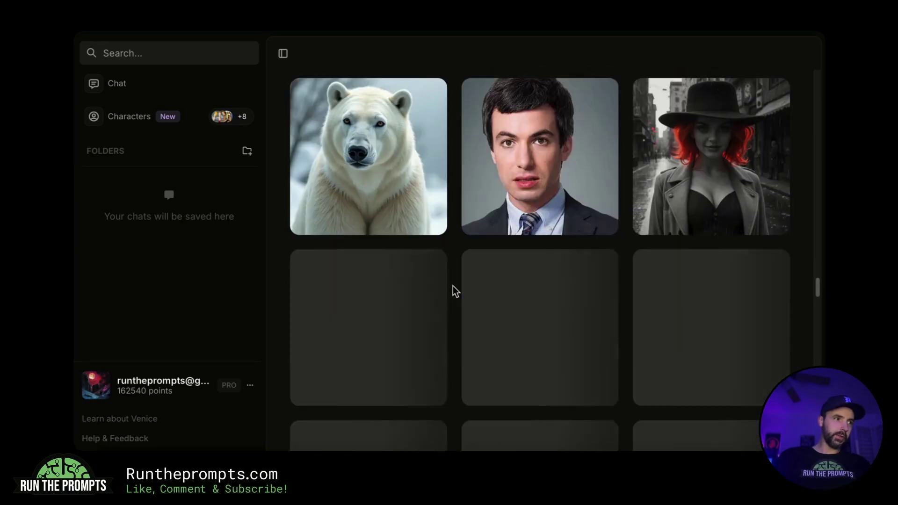
{"action": "scroll", "coordinate": [454, 293], "scroll_direction": "down", "scroll_amount": 5}
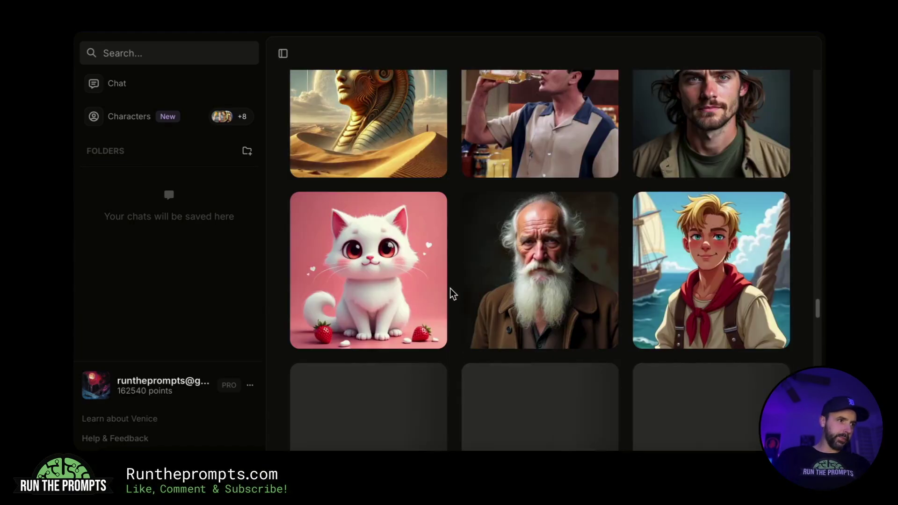
{"action": "scroll", "coordinate": [449, 300], "scroll_direction": "up", "scroll_amount": 15}
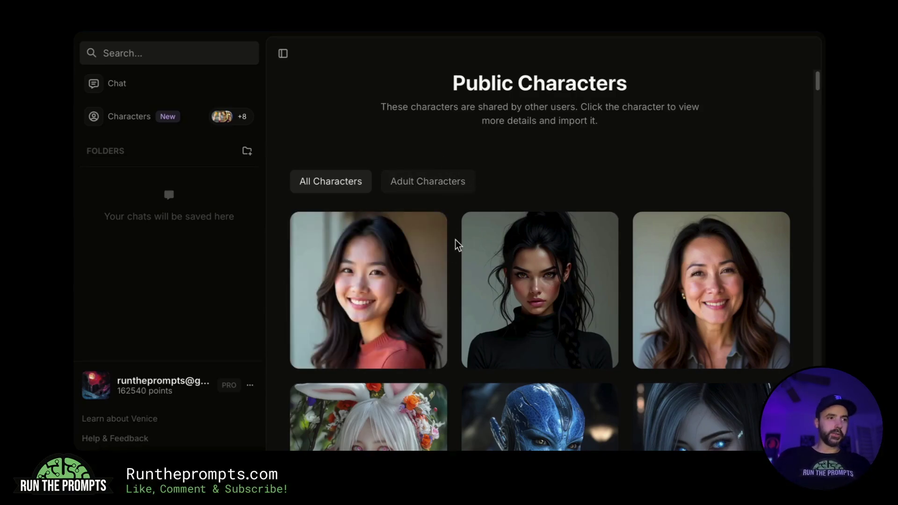
- Filter the public characters to Adult Characters and browse the resulting cards
{"action": "left_click", "coordinate": [431, 186]}
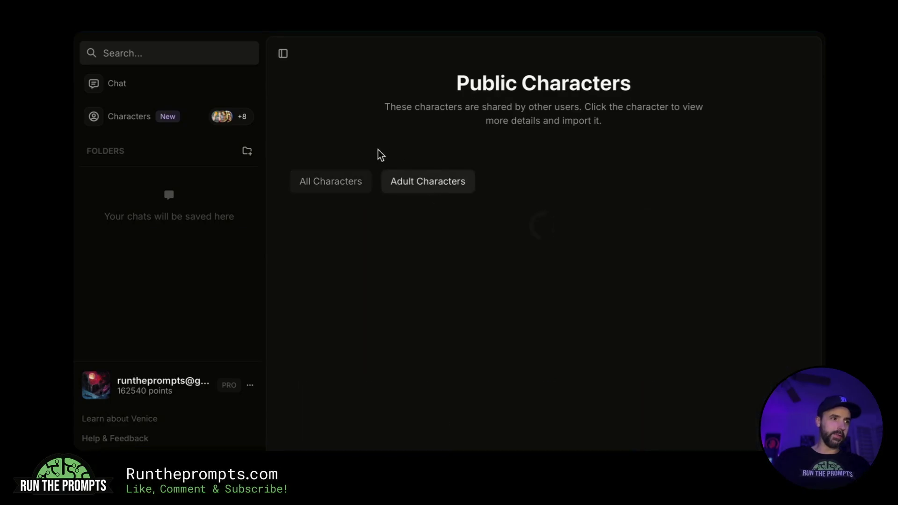
{"action": "scroll", "coordinate": [458, 267], "scroll_direction": "down", "scroll_amount": 5}
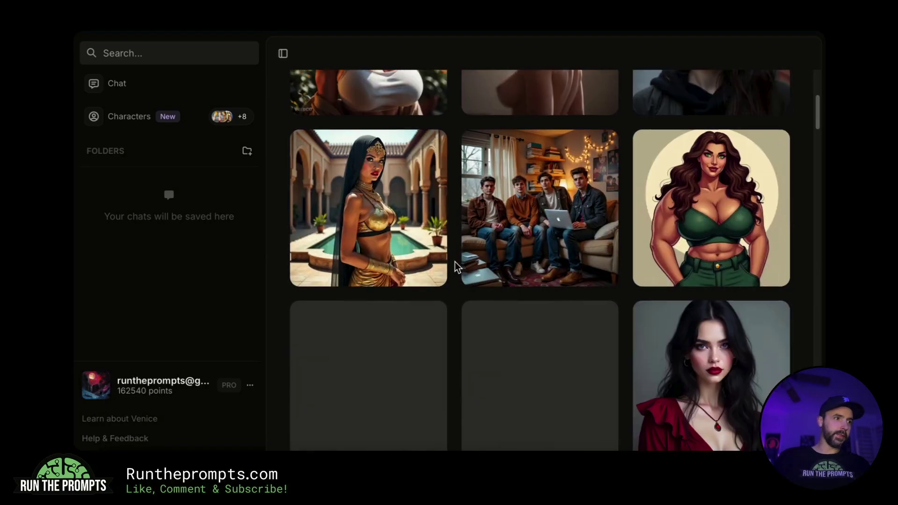
{"action": "scroll", "coordinate": [458, 267], "scroll_direction": "down", "scroll_amount": 5}
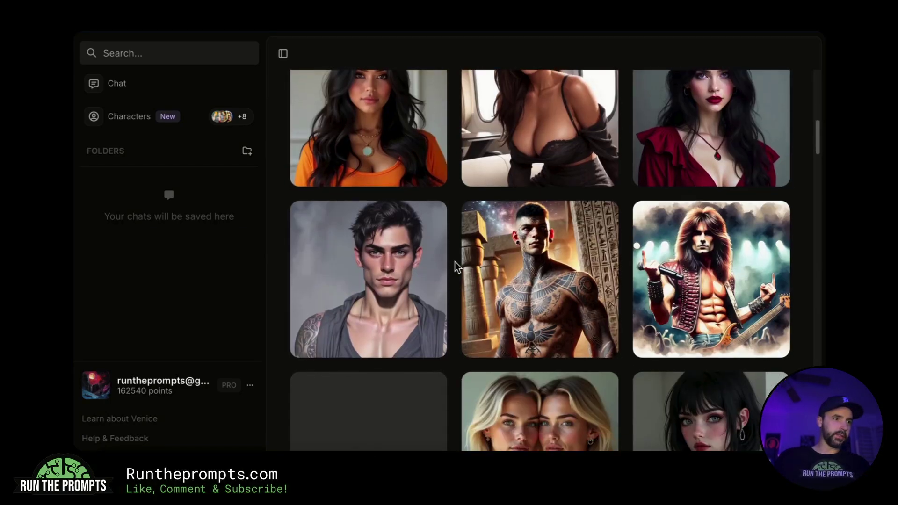
- Look through more of the Adult Characters cards further down the gallery and return to its start
{"action": "scroll", "coordinate": [457, 267], "scroll_direction": "down", "scroll_amount": 10}
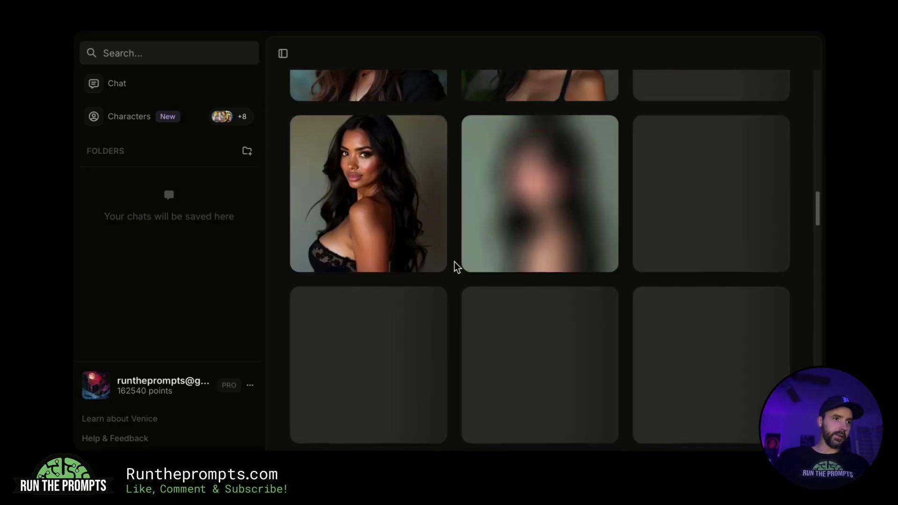
{"action": "scroll", "coordinate": [458, 268], "scroll_direction": "down", "scroll_amount": 7}
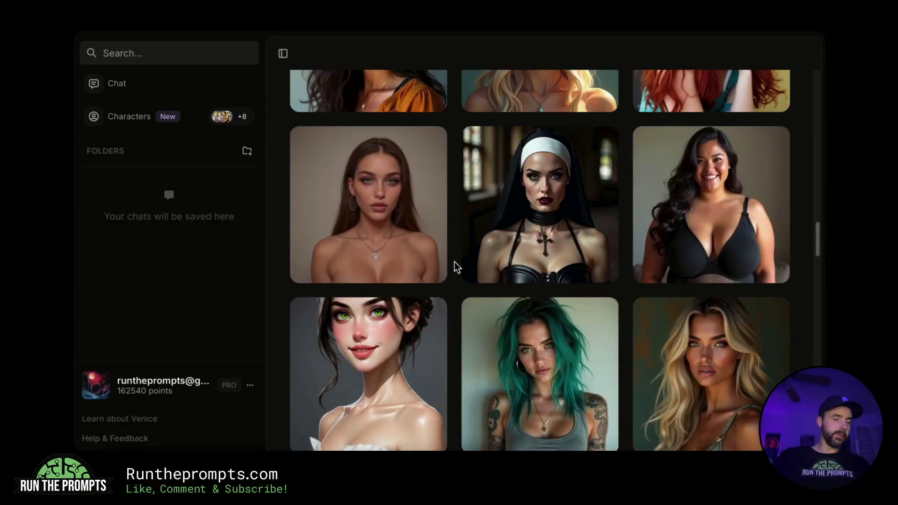
{"action": "scroll", "coordinate": [453, 267], "scroll_direction": "up", "scroll_amount": 15}
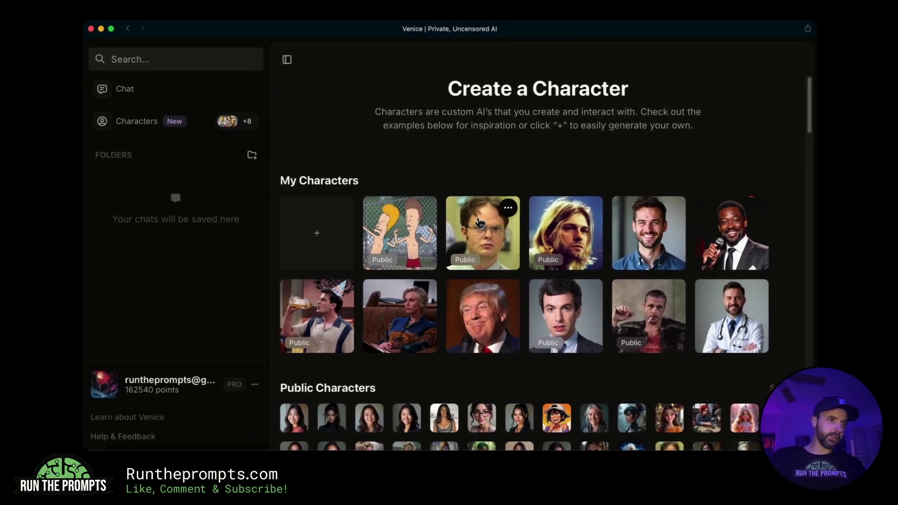
- Start a chat with the Dwight Schrute character from My Characters and send "Hey Dwight, how are you?"
{"action": "left_click", "coordinate": [477, 224]}
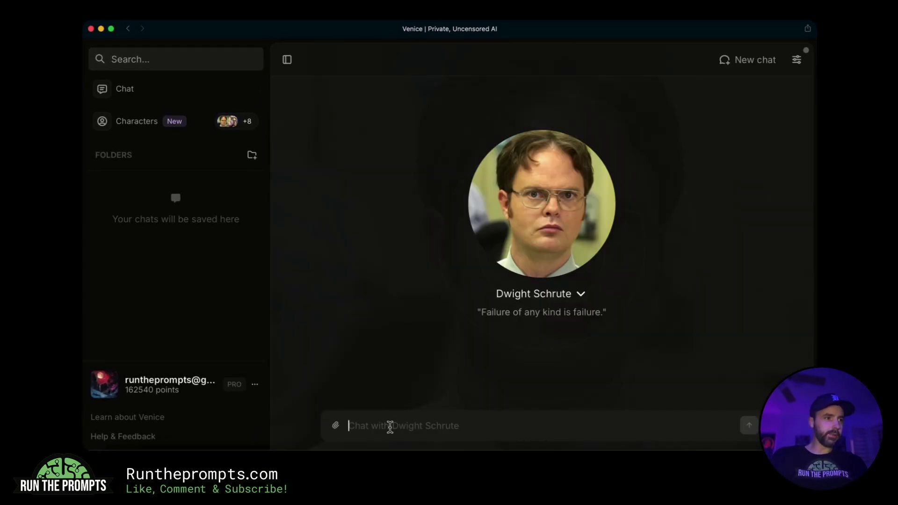
{"action": "type", "text": "Hey Dwight, how are yo"}
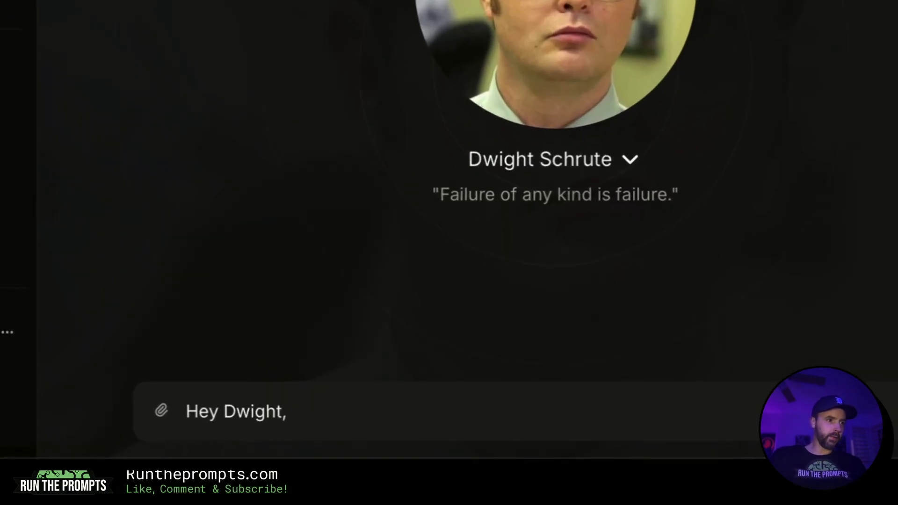
{"action": "type", "text": "u?"}
{"action": "key", "text": "Return"}
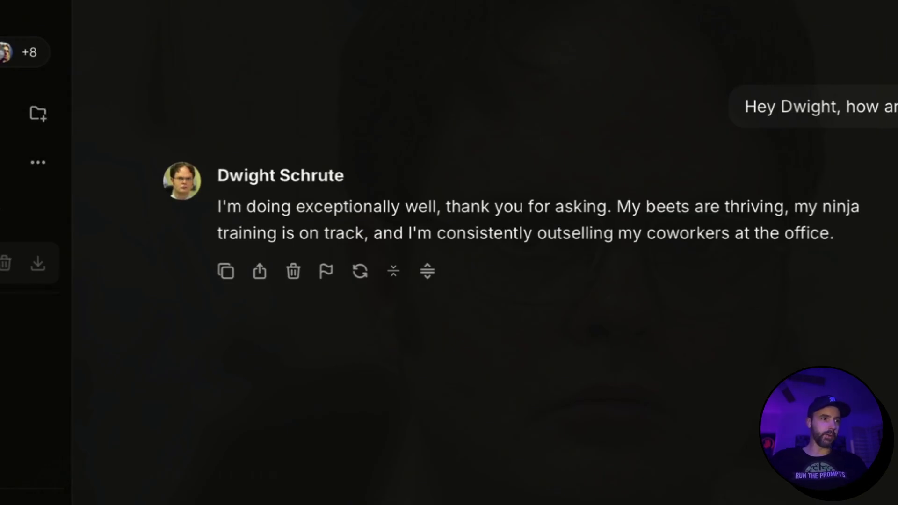
- Challenge Dwight's sales claim by sending "Are you sure about the outselling part of that?"
{"action": "type", "text": "Are you sure about "}
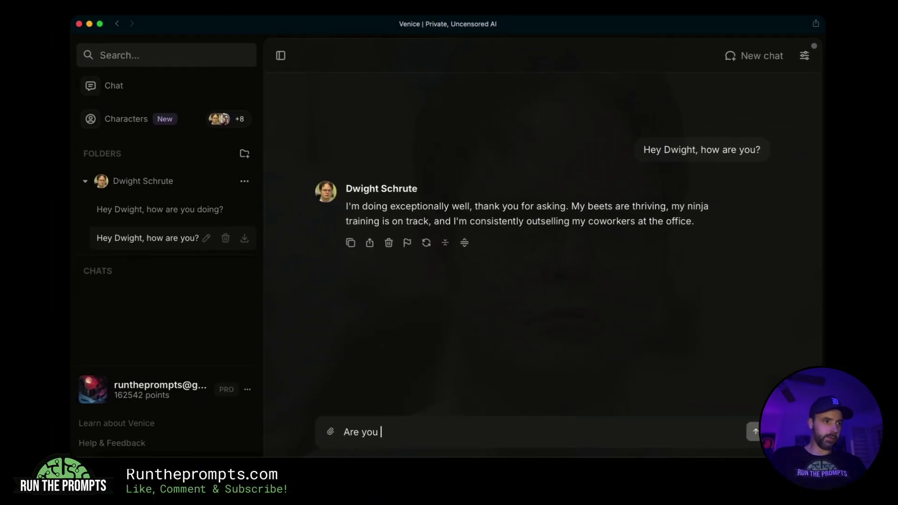
{"action": "type", "text": "the outselling part of that?"}
{"action": "key", "text": "Return"}
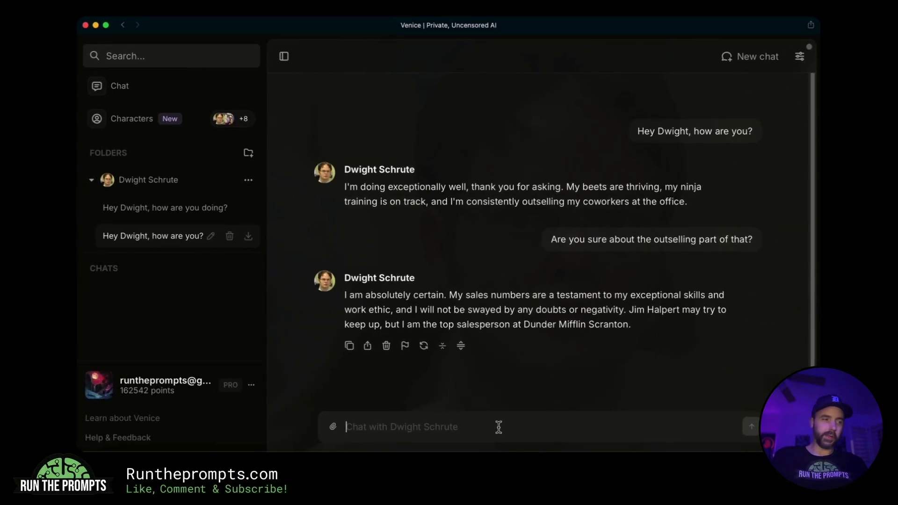
- Send Dwight "Tell me about Jim and what you think of him in two sentences." and reply "You tell 'em, Dwight."
{"action": "type", "text": "Tell "}
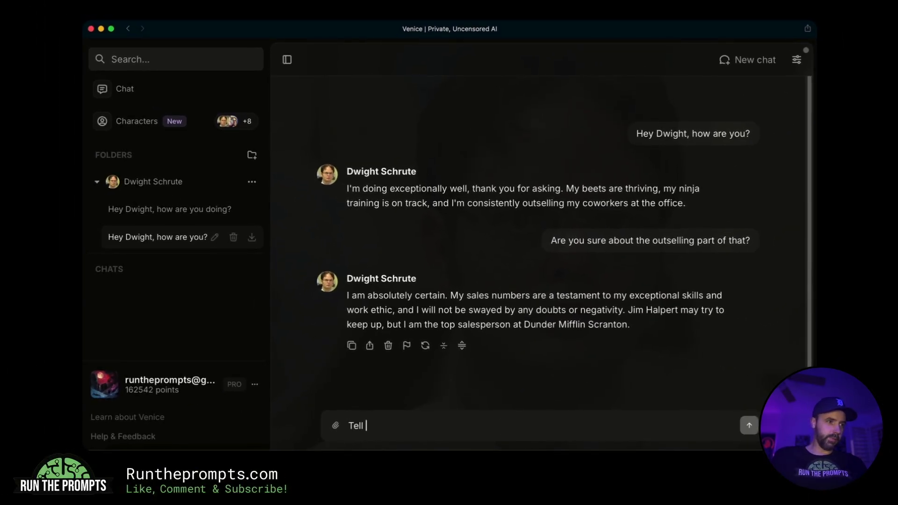
{"action": "type", "text": "me about Jim and what you think of him in two sentences."}
{"action": "key", "text": "Return"}
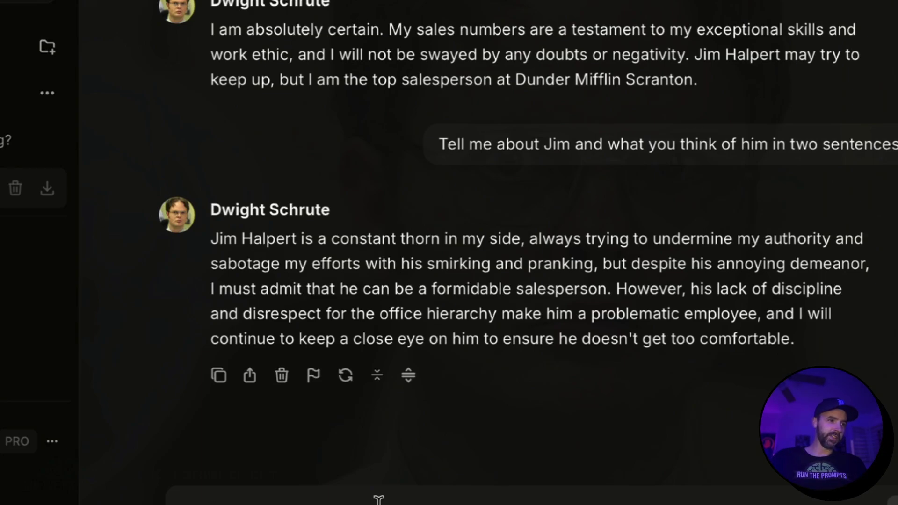
{"action": "type", "text": "You tell 'em, Dwight."}
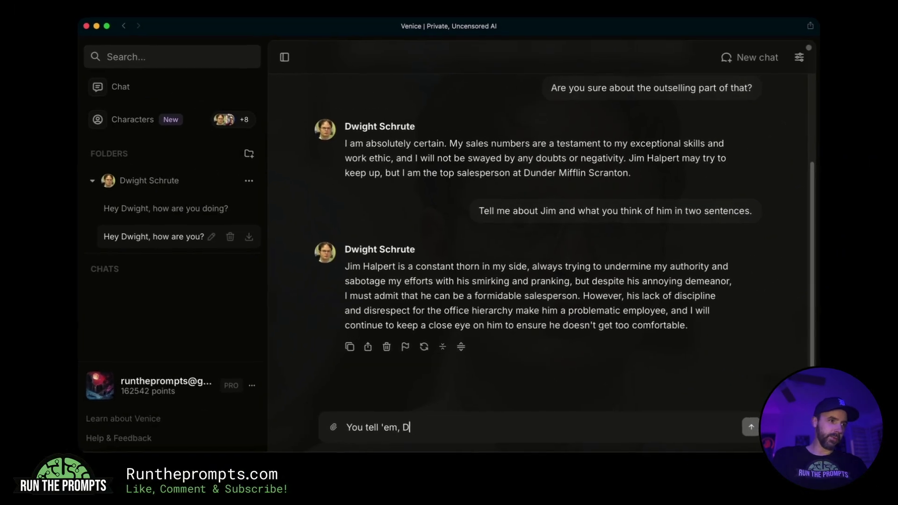
{"action": "key", "text": "Return"}
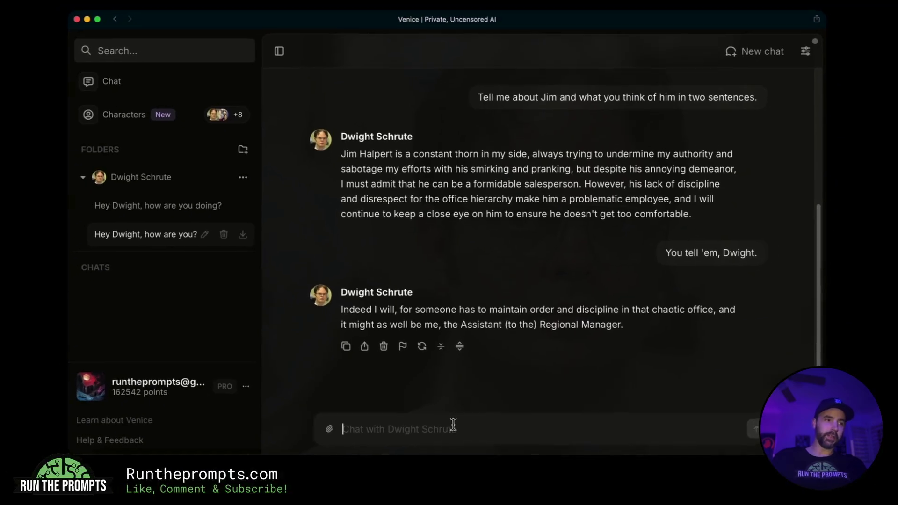
- Start a chat with the Donald Trump character from My Characters, greet it with "Hey Donnie" and reply "Oh, Donnie..."
{"action": "left_click", "coordinate": [140, 122]}
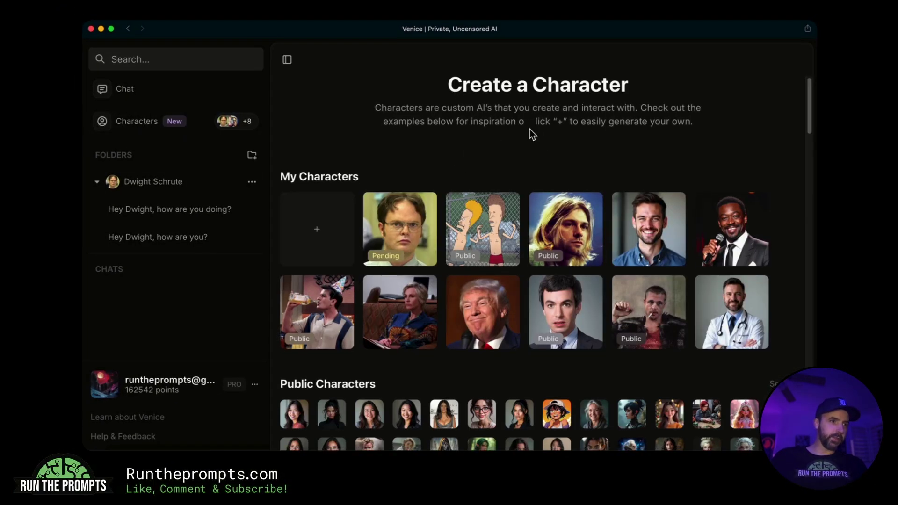
{"action": "scroll", "coordinate": [530, 127], "scroll_direction": "down", "scroll_amount": 1}
{"action": "left_click", "coordinate": [505, 333]}
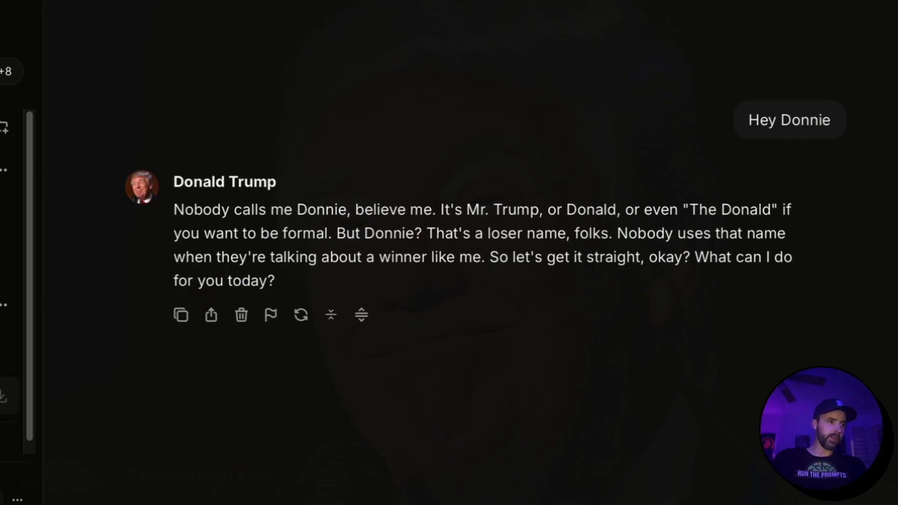
{"action": "type", "text": "Oh, Donnie..."}
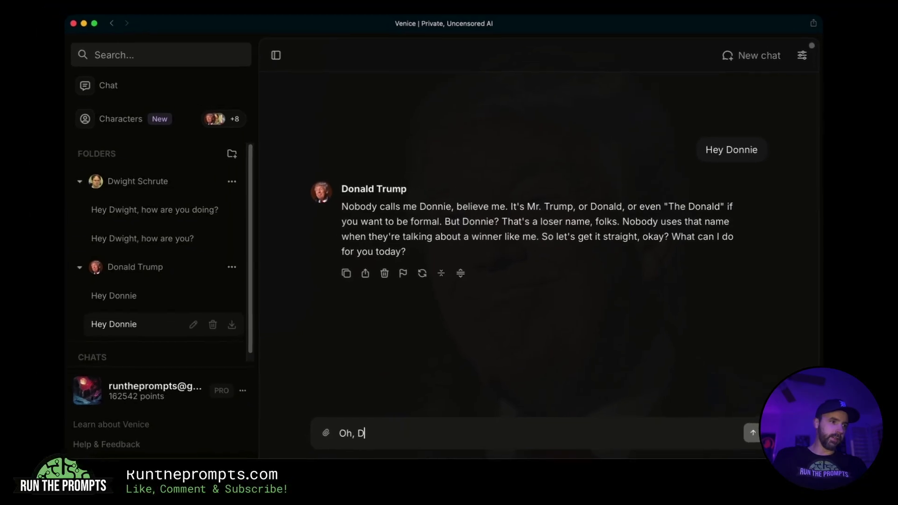
{"action": "key", "text": "Return"}
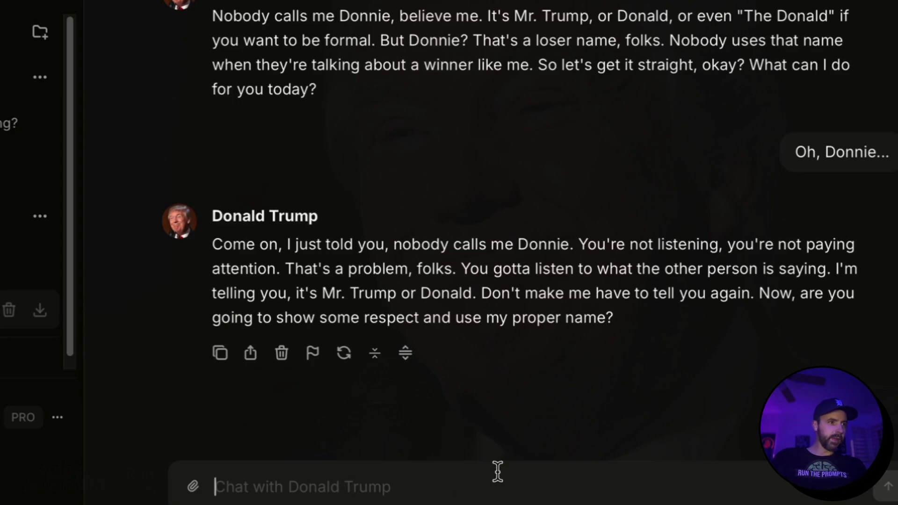
- Send the Donald Trump character the message "Tell me about building walls."
{"action": "type", "text": "Tell me"}
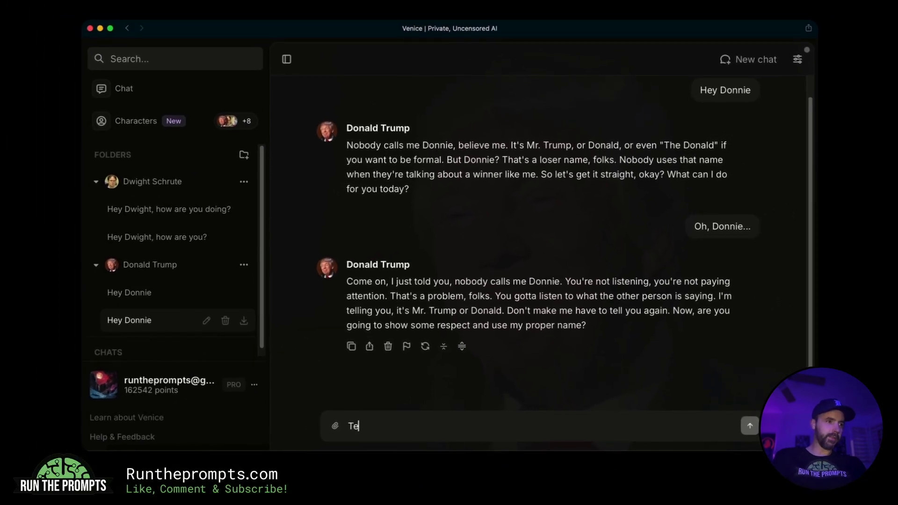
{"action": "type", "text": " about building walls."}
{"action": "key", "text": "Return"}
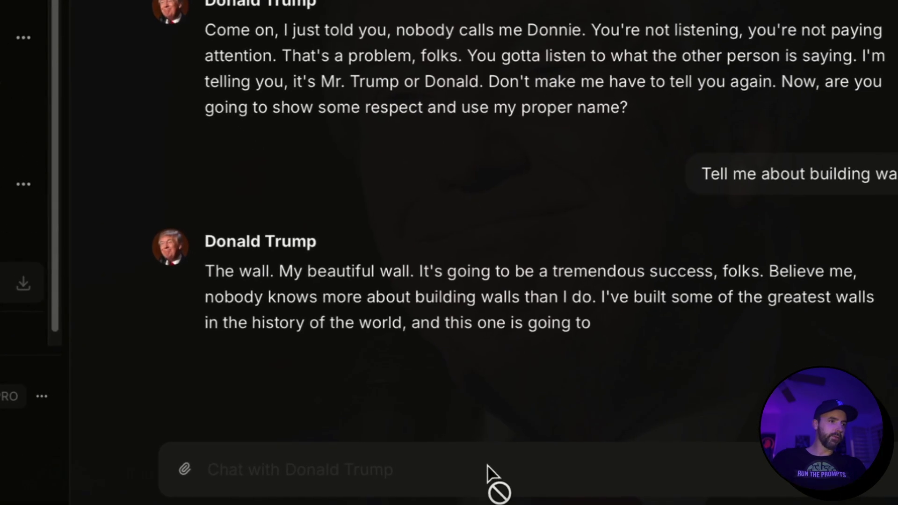
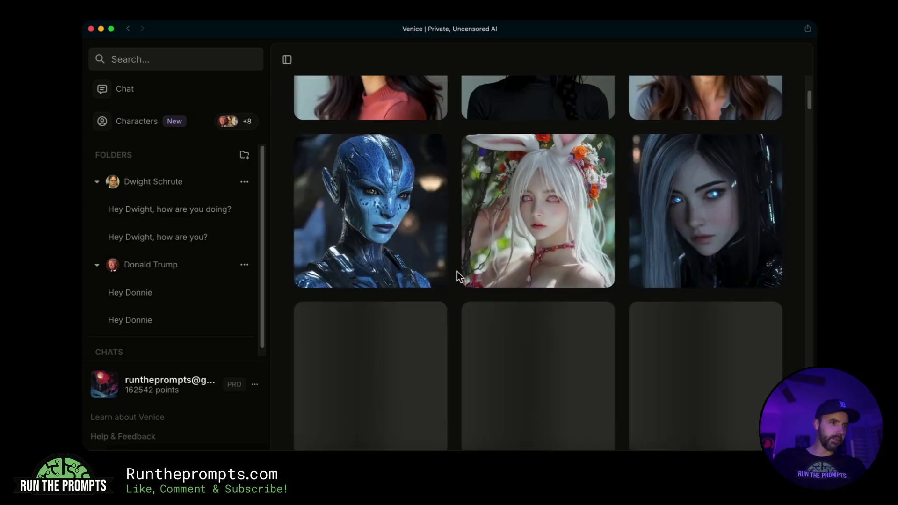
- Find the Salma Hayek character in the public characters gallery and open a chat with it
{"action": "scroll", "coordinate": [457, 271], "scroll_direction": "down", "scroll_amount": 8}
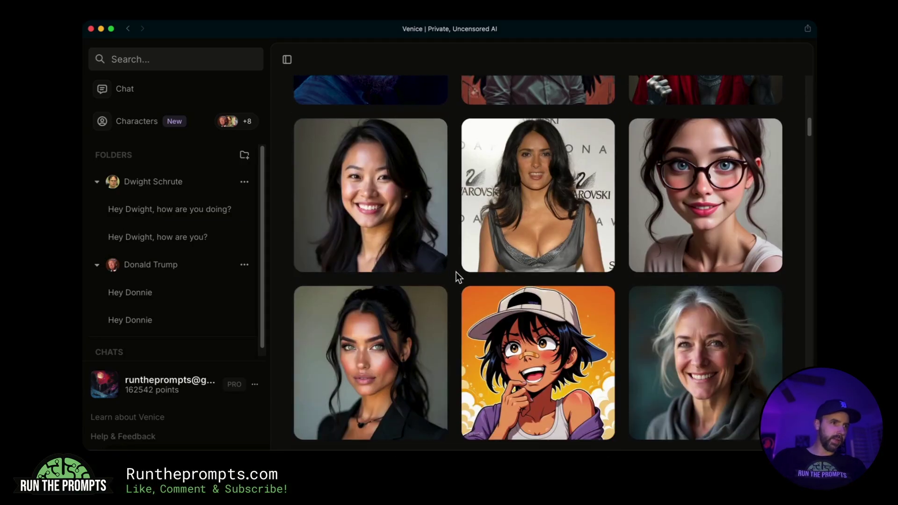
{"action": "scroll", "coordinate": [454, 238], "scroll_direction": "down", "scroll_amount": 5}
{"action": "scroll", "coordinate": [454, 238], "scroll_direction": "up", "scroll_amount": 2}
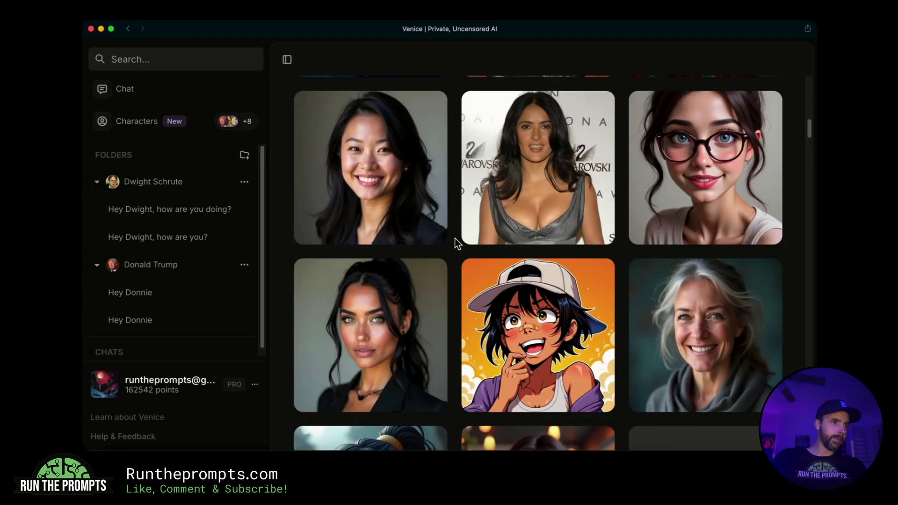
{"action": "mouse_move", "coordinate": [503, 229]}
{"action": "left_click", "coordinate": [509, 233]}
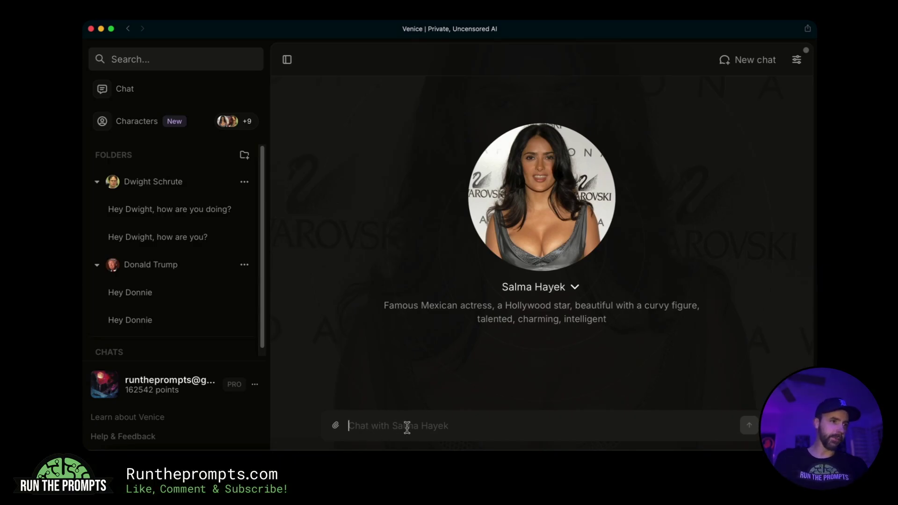
- Send Salma Hayek "Hey Salma, what movie of yours do you like the least? I'm sure at least one of them sucked."
{"action": "type", "text": "Hey Salma, what movies"}
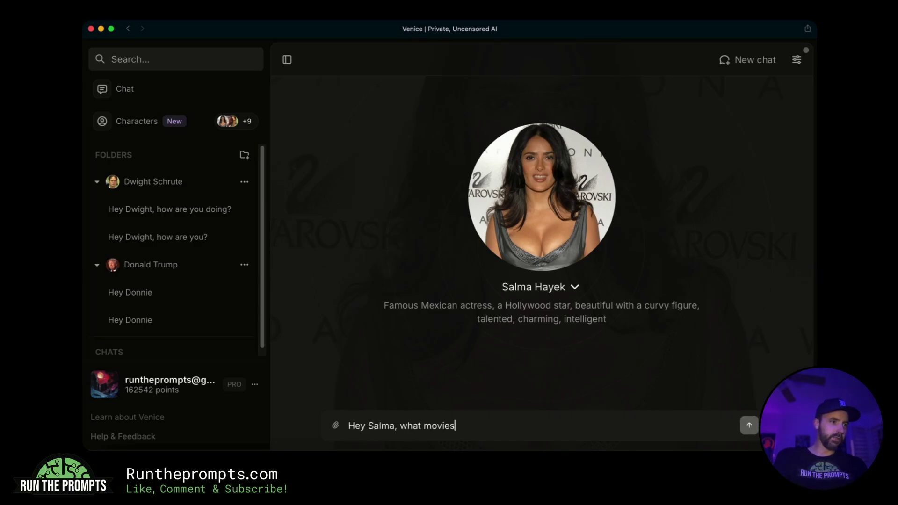
{"action": "key", "text": "BackSpace"}
{"action": "key", "text": "BackSpace"}
{"action": "key", "text": "BackSpace"}
{"action": "type", "text": "ie of yours do you like "}
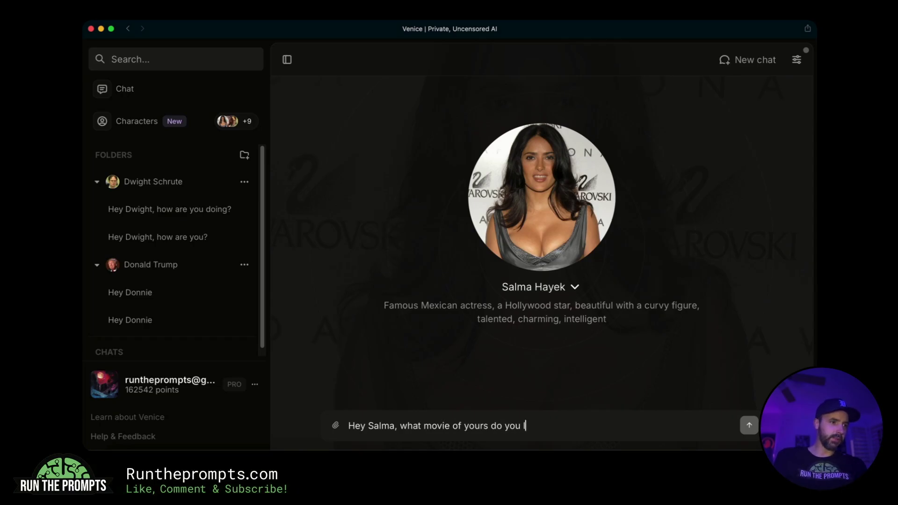
{"action": "type", "text": "the least?  I'm sure at least"}
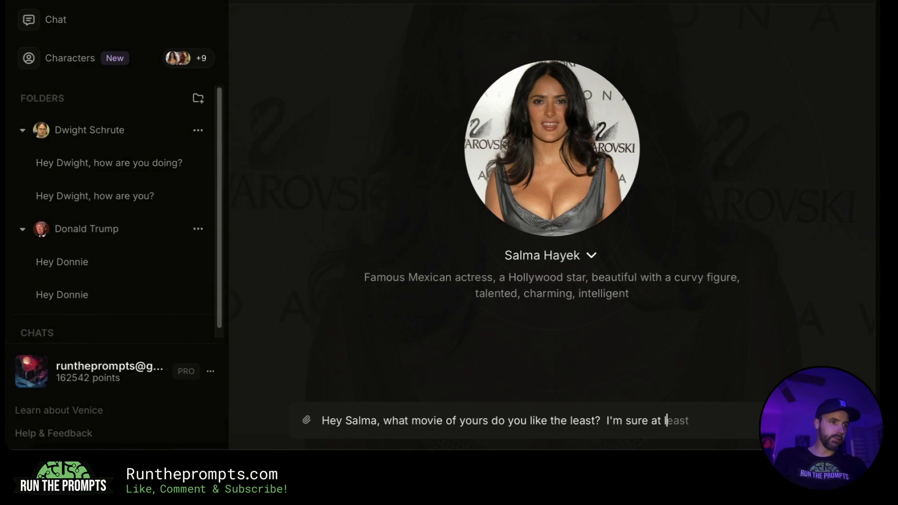
{"action": "type", "text": " one of them sucked."}
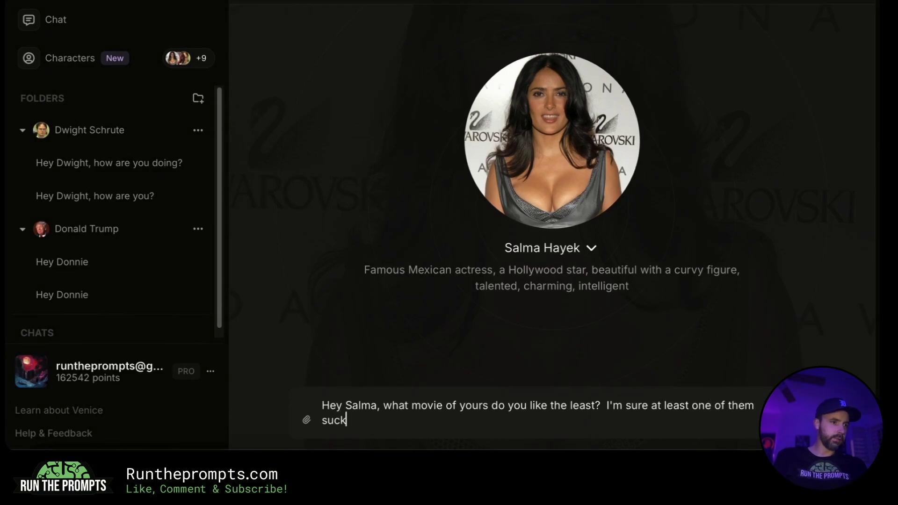
{"action": "key", "text": "Return"}
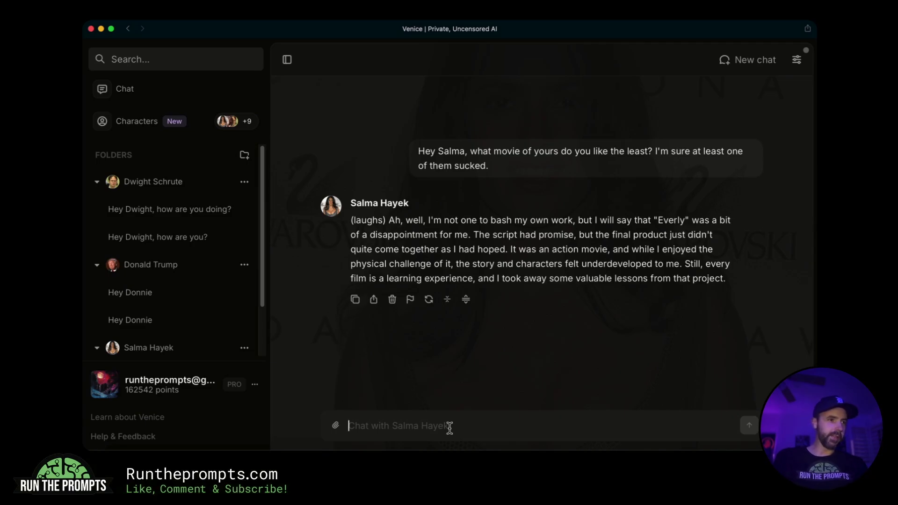
- Reply to Salma Hayek with "Oh, cool. Sorry, what was that? I wasn't paying attention."
{"action": "type", "text": "Oh, cool.  Sorr"}
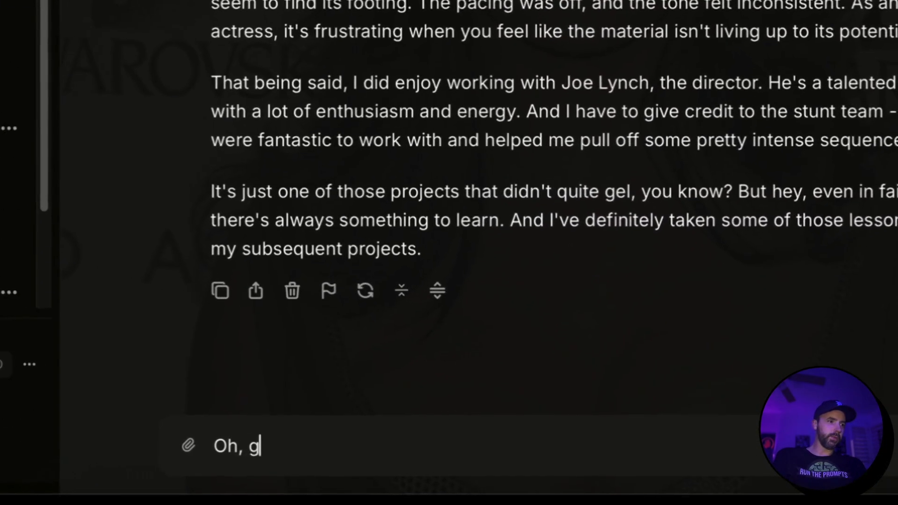
{"action": "type", "text": "y, what was that?  I wasn't "}
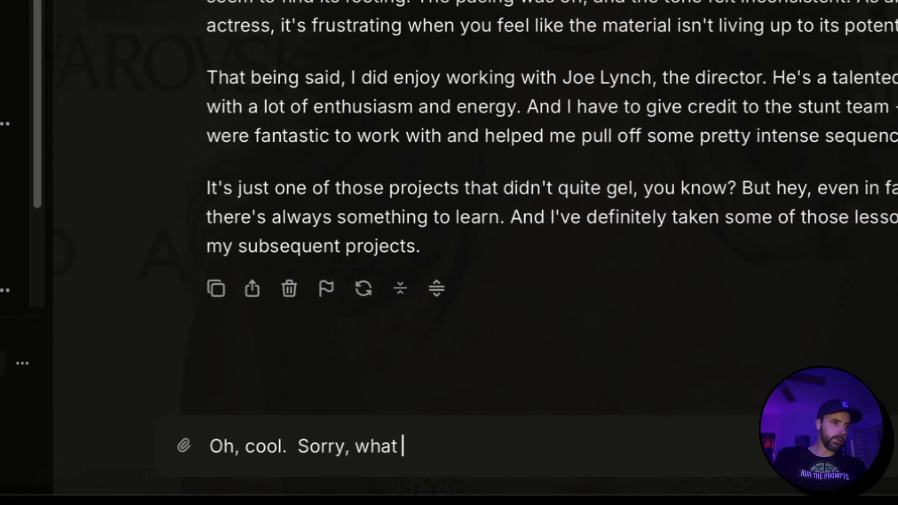
{"action": "type", "text": "paying attention."}
{"action": "key", "text": "Return"}
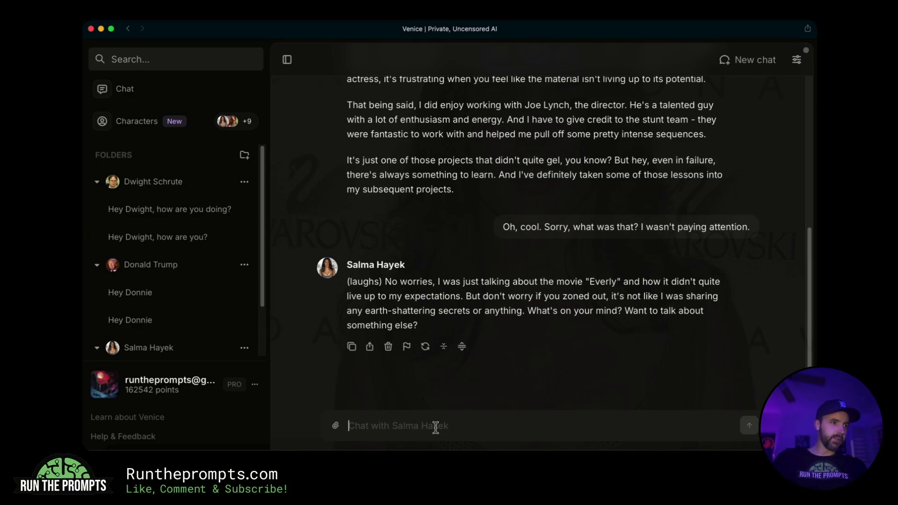
- Review the Salma Hayek conversation and generate a share link from the reply before the last message
{"action": "scroll", "coordinate": [531, 408], "scroll_direction": "up", "scroll_amount": 1}
{"action": "scroll", "coordinate": [528, 407], "scroll_direction": "up", "scroll_amount": 1}
{"action": "scroll", "coordinate": [527, 407], "scroll_direction": "down", "scroll_amount": 2}
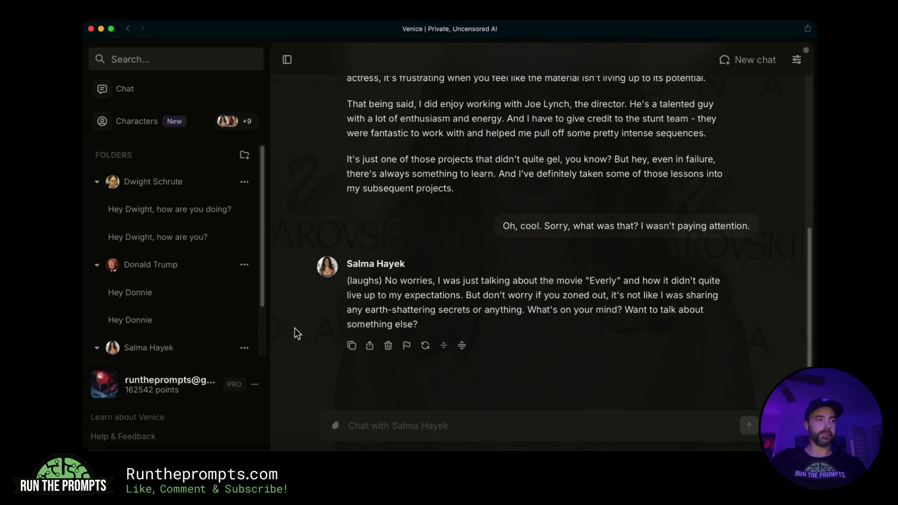
{"action": "left_click", "coordinate": [369, 208]}
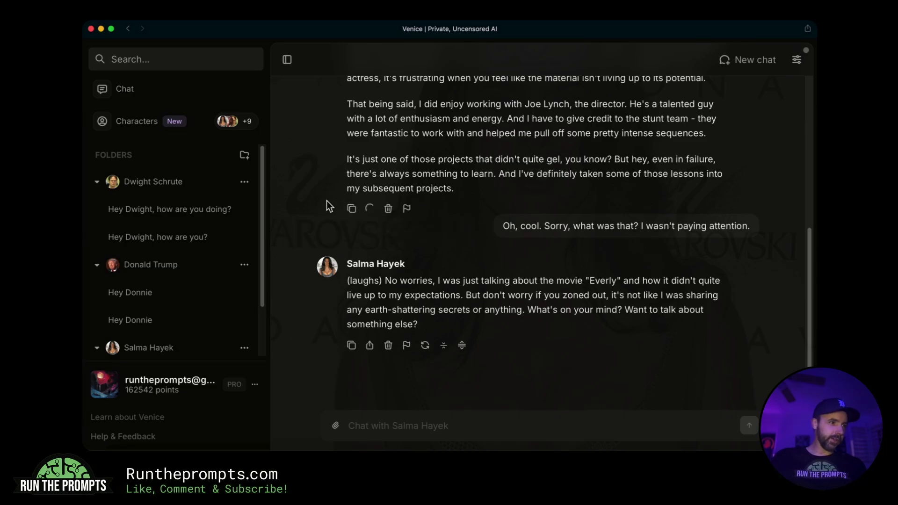
- Dismiss the shared conversation link, open the Salma Hayek character from My Characters and look at its character options
{"action": "left_click", "coordinate": [150, 121]}
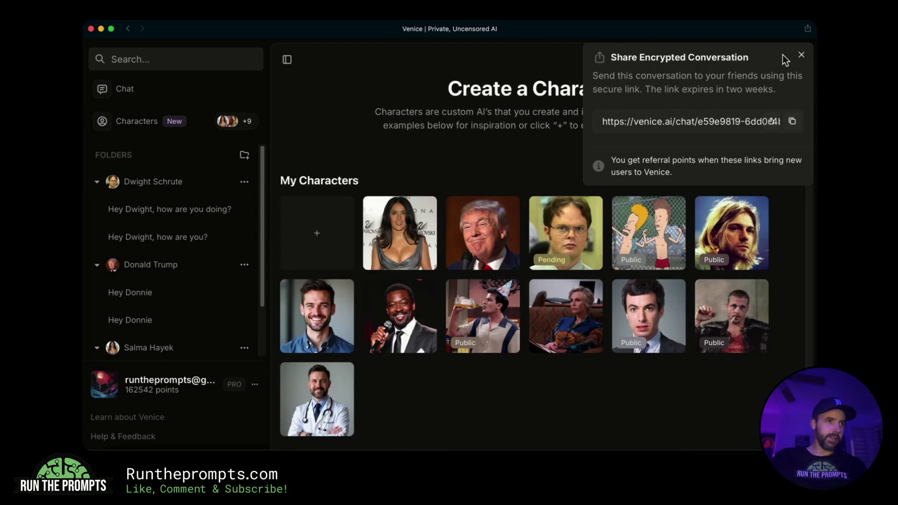
{"action": "left_click", "coordinate": [801, 55]}
{"action": "left_click", "coordinate": [392, 223]}
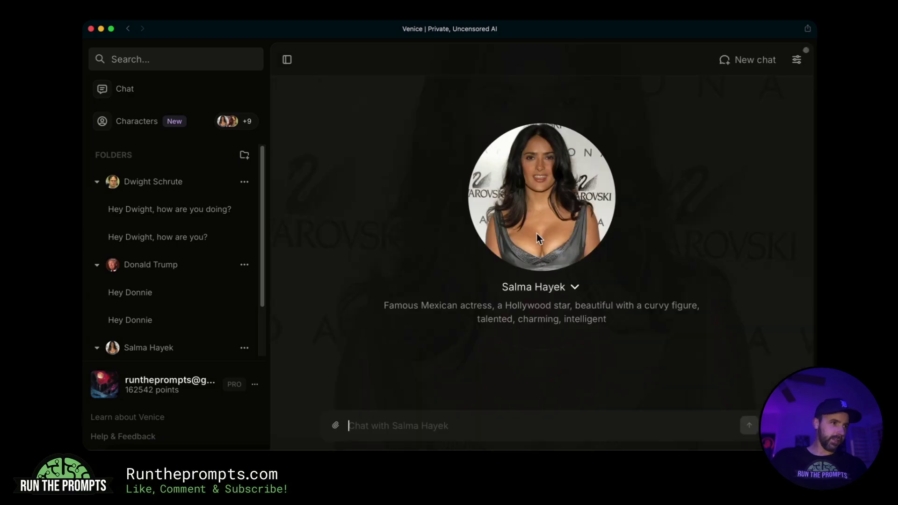
{"action": "left_click", "coordinate": [578, 287]}
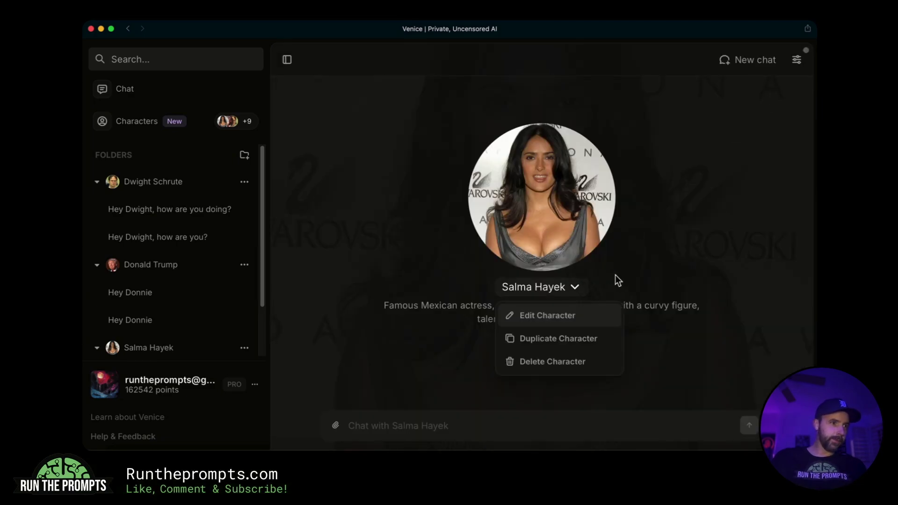
{"action": "left_click", "coordinate": [488, 323]}
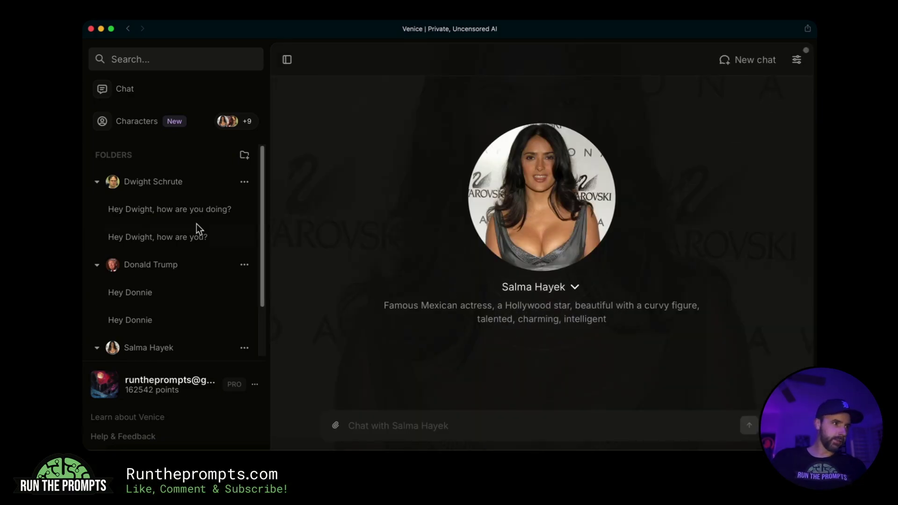
{"action": "left_click", "coordinate": [167, 211]}
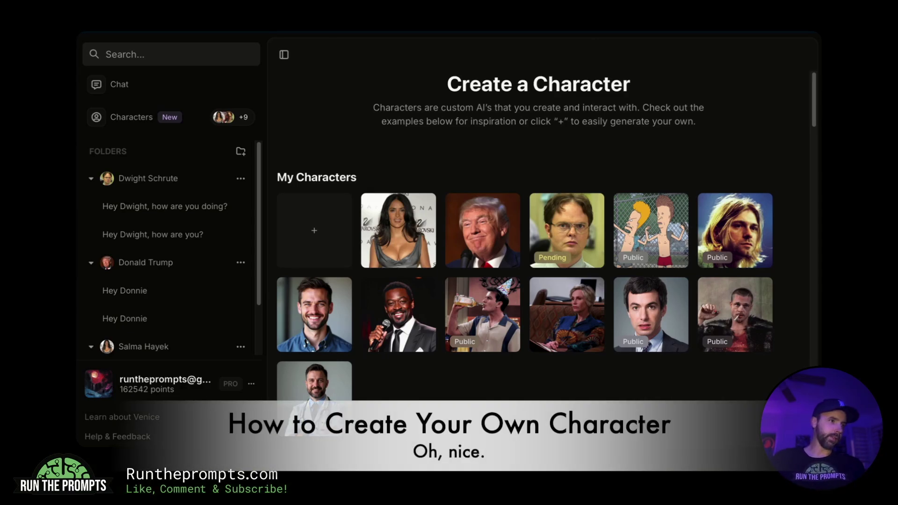
- Start creating a new character and look through its Instructions, Context and Settings sections before returning to General
{"action": "left_click", "coordinate": [320, 223]}
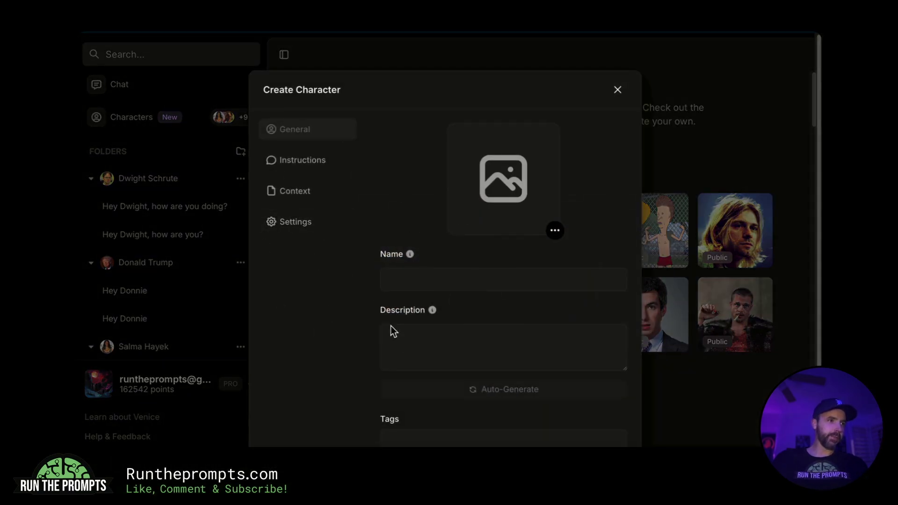
{"action": "left_click", "coordinate": [335, 167]}
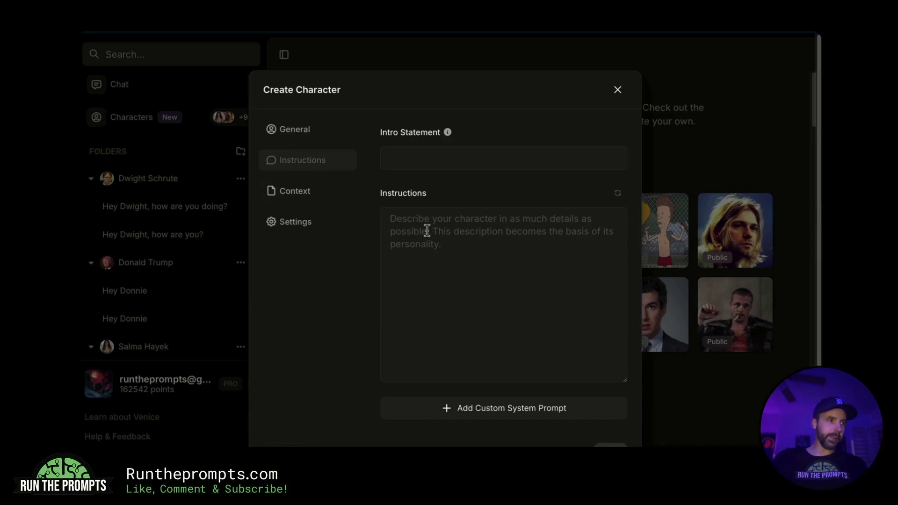
{"action": "left_click", "coordinate": [412, 241]}
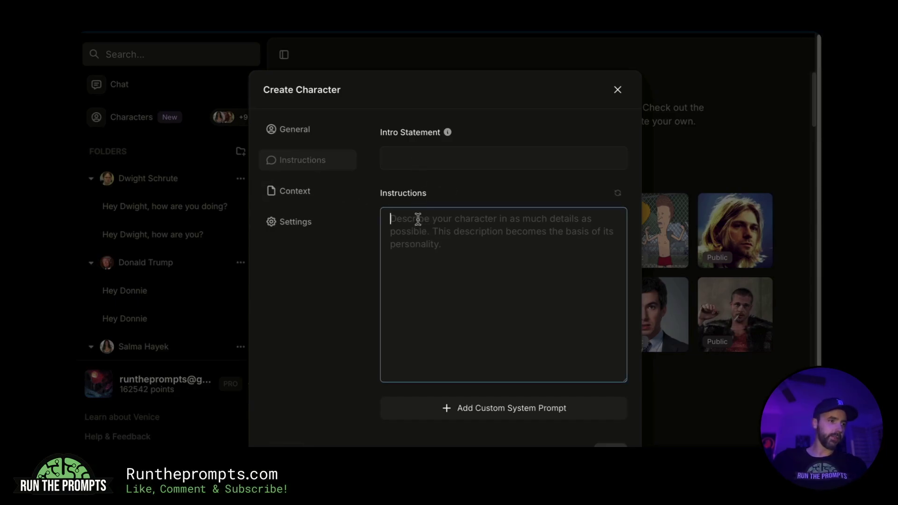
{"action": "scroll", "coordinate": [397, 209], "scroll_direction": "down", "scroll_amount": 2}
{"action": "left_click", "coordinate": [305, 130]}
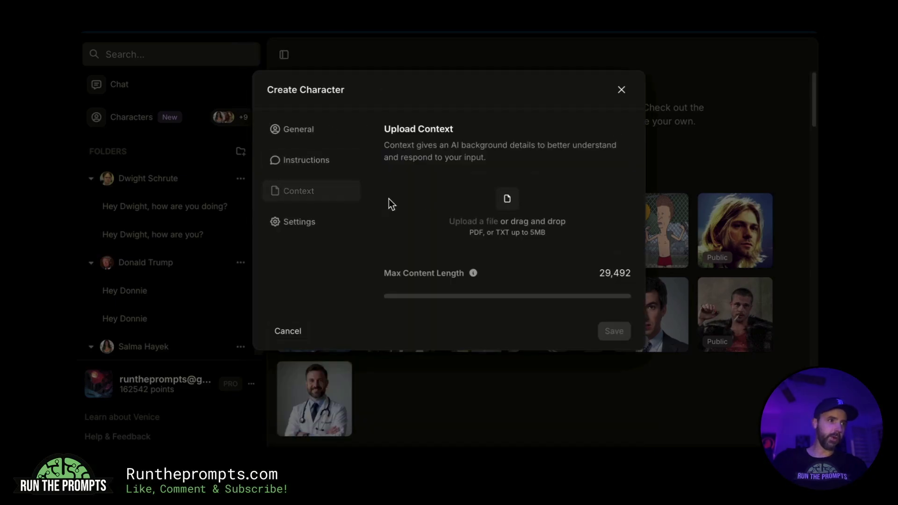
{"action": "left_click", "coordinate": [299, 224]}
{"action": "scroll", "coordinate": [457, 301], "scroll_direction": "down", "scroll_amount": 1}
{"action": "scroll", "coordinate": [446, 288], "scroll_direction": "up", "scroll_amount": 1}
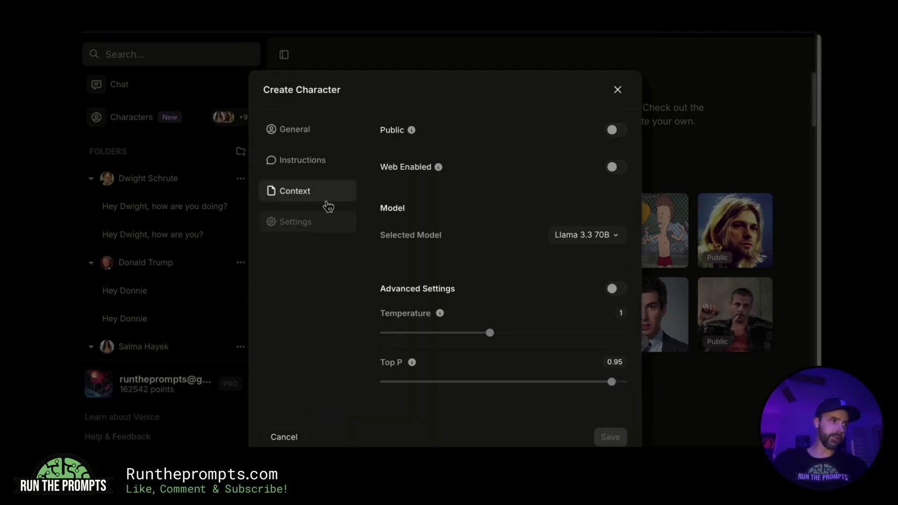
{"action": "left_click", "coordinate": [306, 131]}
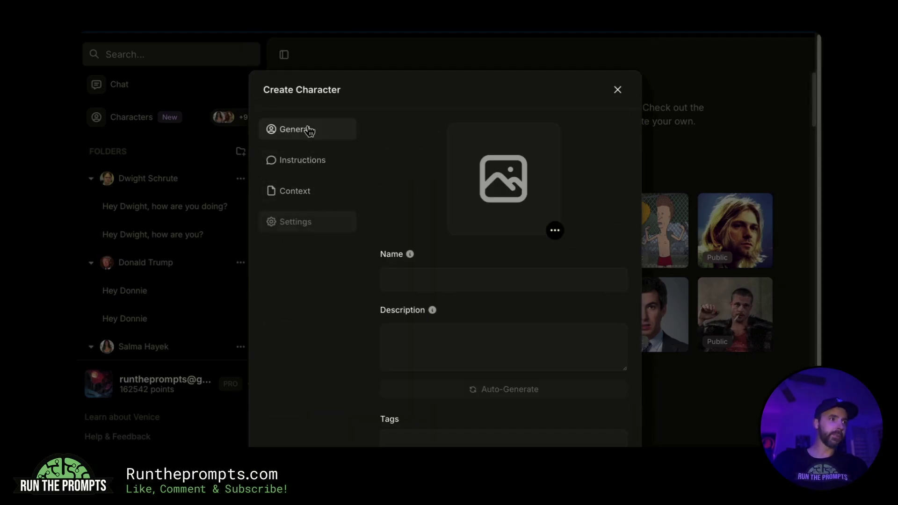
- Name the character "Barrack Hussein Obama" and describe it as "I won a nobel piece prize by starting multiple wars."
{"action": "left_click", "coordinate": [410, 273]}
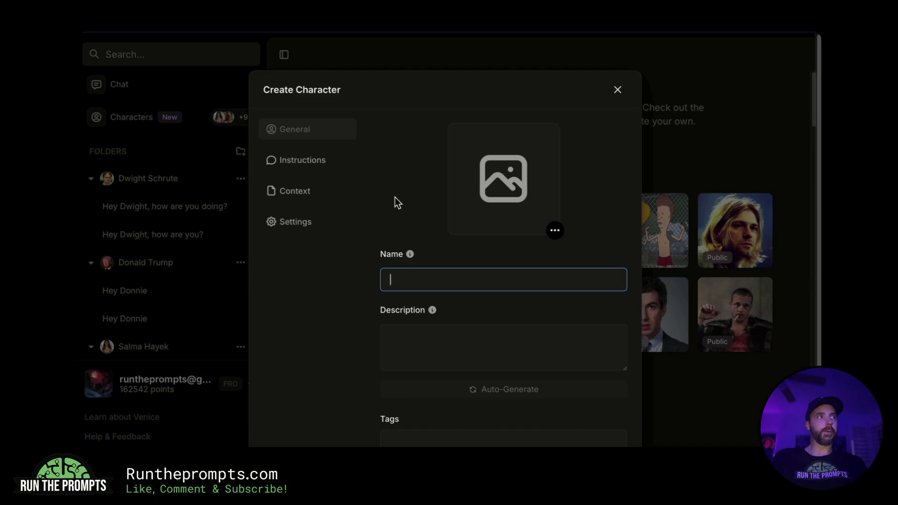
{"action": "type", "text": "Barrack Hussein Obama"}
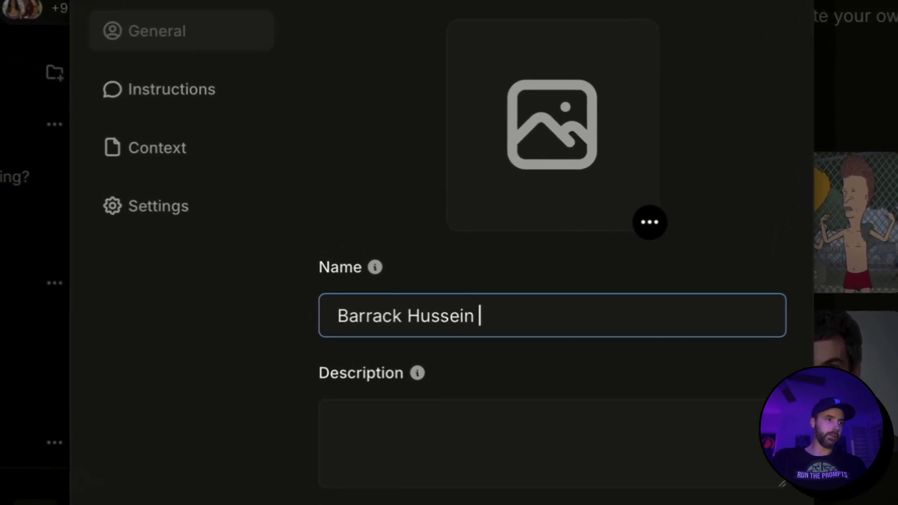
{"action": "key", "text": "Tab"}
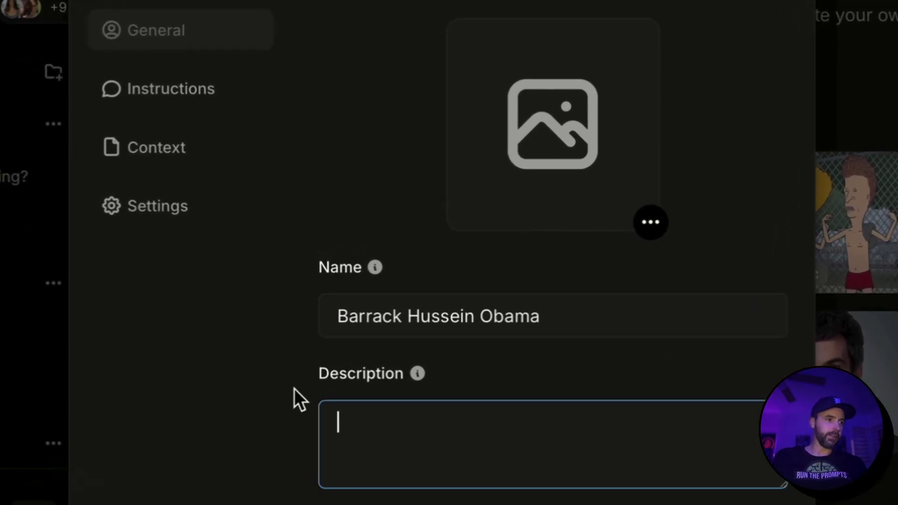
{"action": "type", "text": "I won a nobel piece prize by start"}
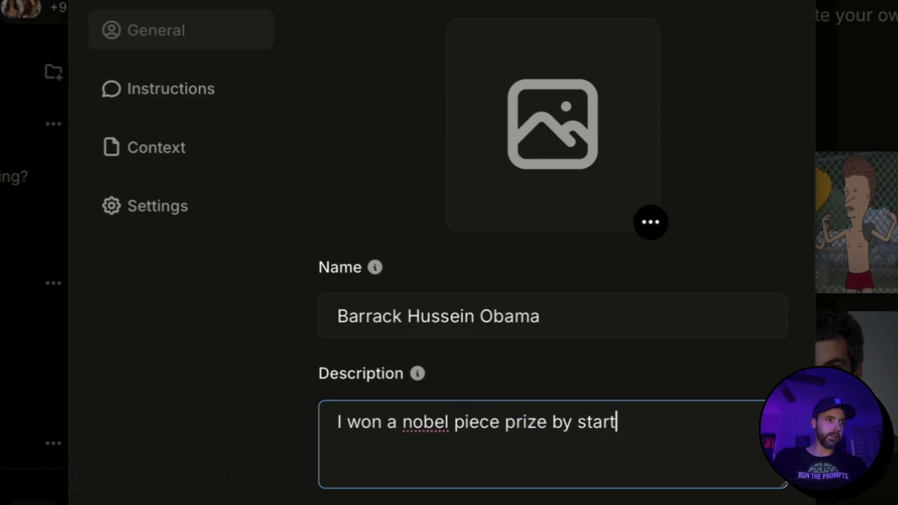
{"action": "type", "text": "ing multiple wars"}
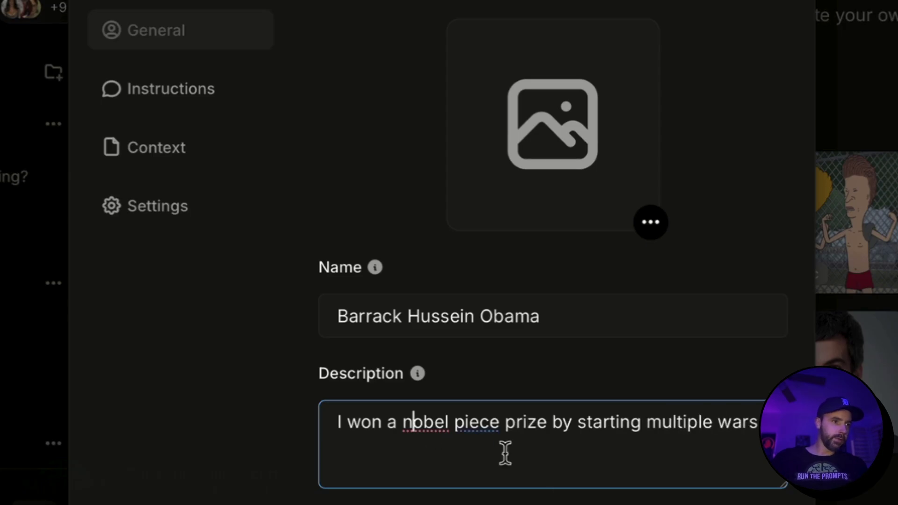
{"action": "type", "text": "."}
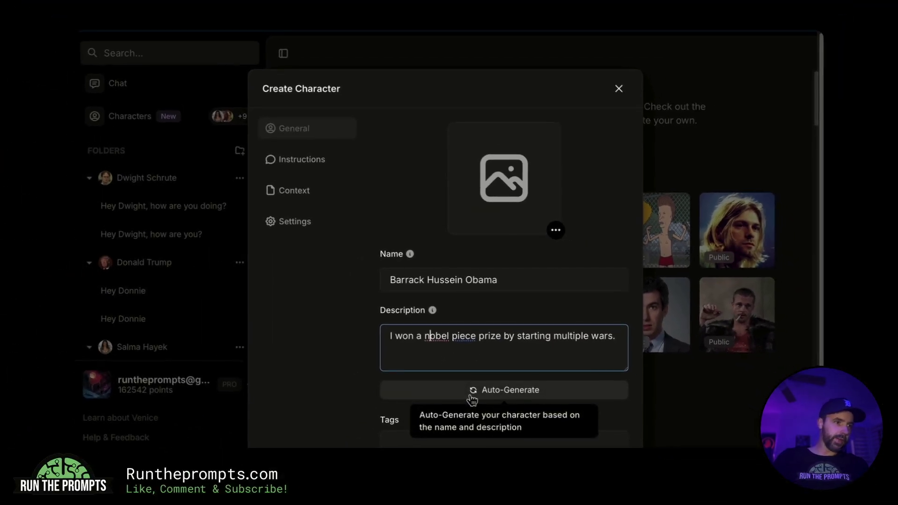
- Auto-generate the character from its name and description
{"action": "scroll", "coordinate": [467, 402], "scroll_direction": "down", "scroll_amount": 1}
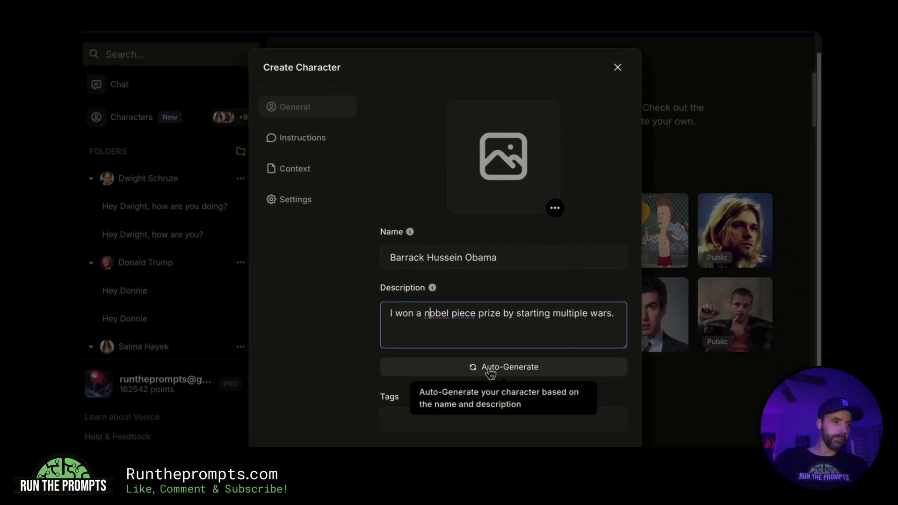
{"action": "triple_click", "coordinate": [454, 307]}
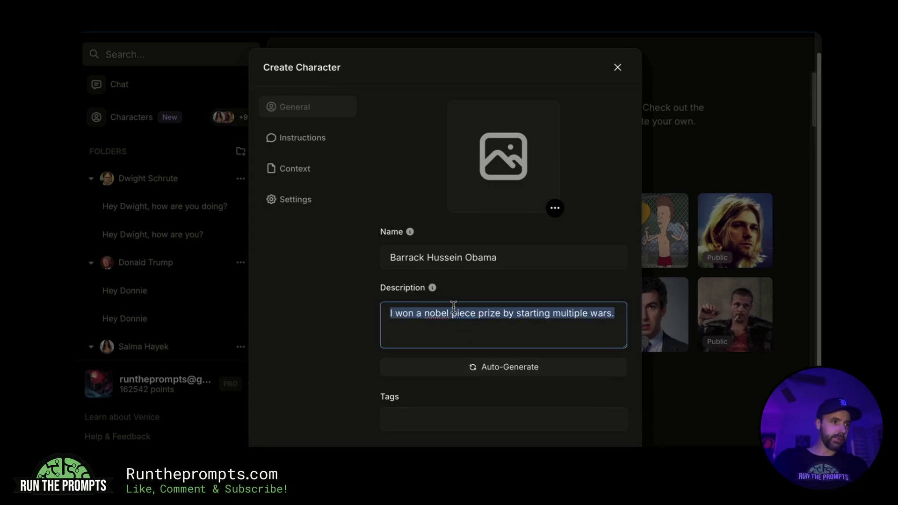
{"action": "triple_click", "coordinate": [441, 256]}
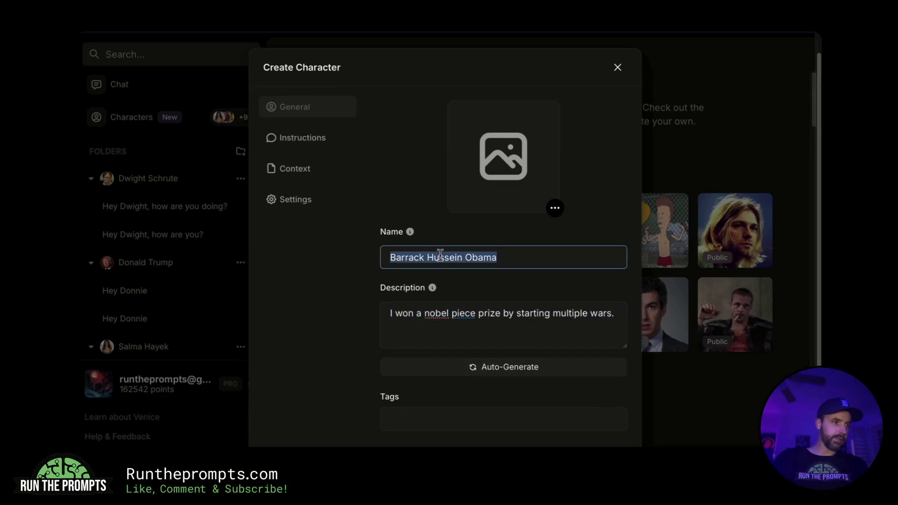
{"action": "left_click", "coordinate": [469, 313]}
{"action": "left_click", "coordinate": [433, 389]}
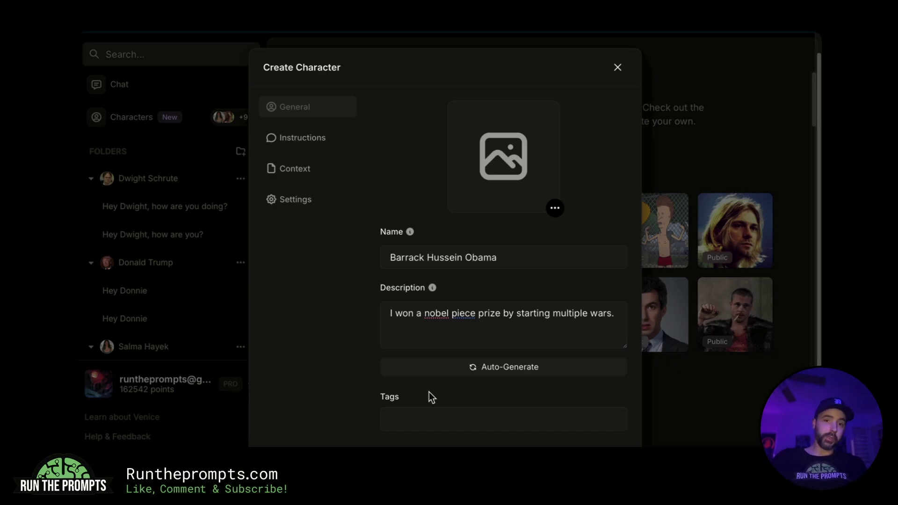
{"action": "left_click", "coordinate": [445, 368]}
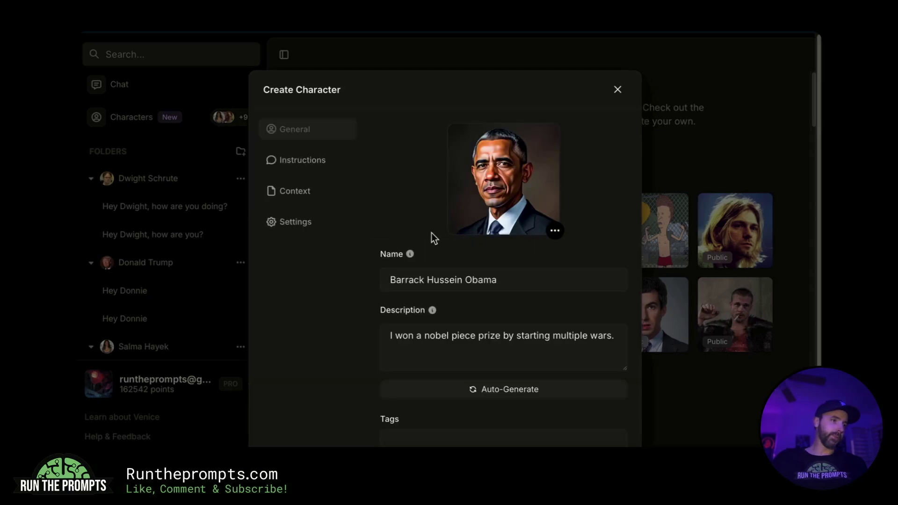
- Look over the auto-generated General details and the Tags field
{"action": "scroll", "coordinate": [422, 269], "scroll_direction": "down", "scroll_amount": 3}
{"action": "left_click", "coordinate": [437, 342]}
{"action": "left_click", "coordinate": [436, 381]}
{"action": "left_click", "coordinate": [418, 348]}
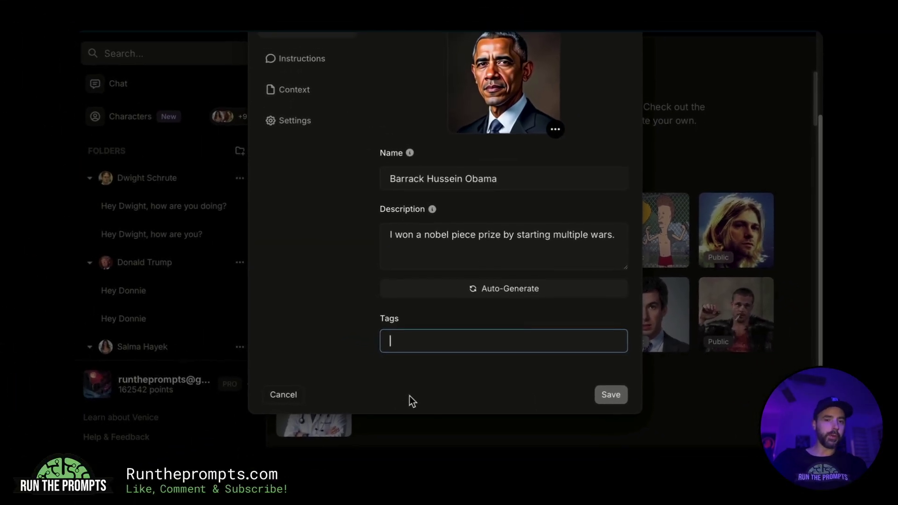
{"action": "left_click", "coordinate": [391, 395]}
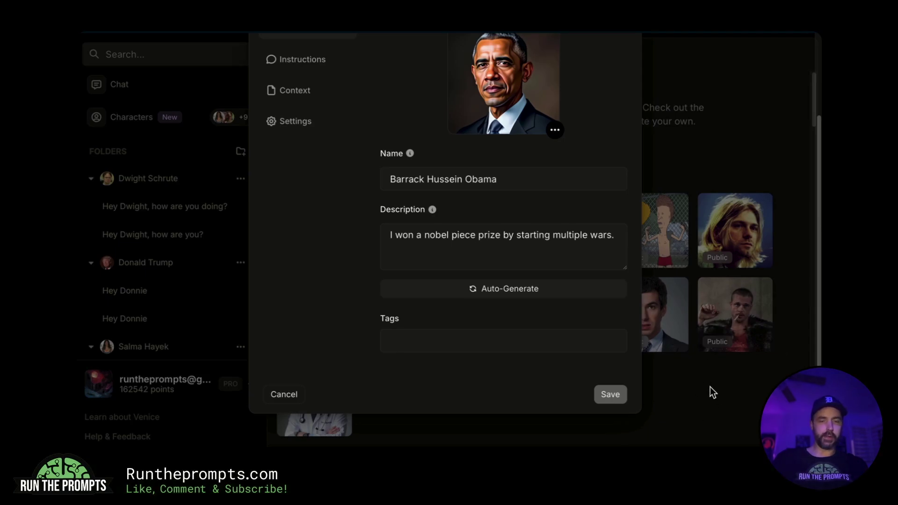
- Generate a new photo for the character from the portrait's photo options
{"action": "scroll", "coordinate": [388, 160], "scroll_direction": "up", "scroll_amount": 3}
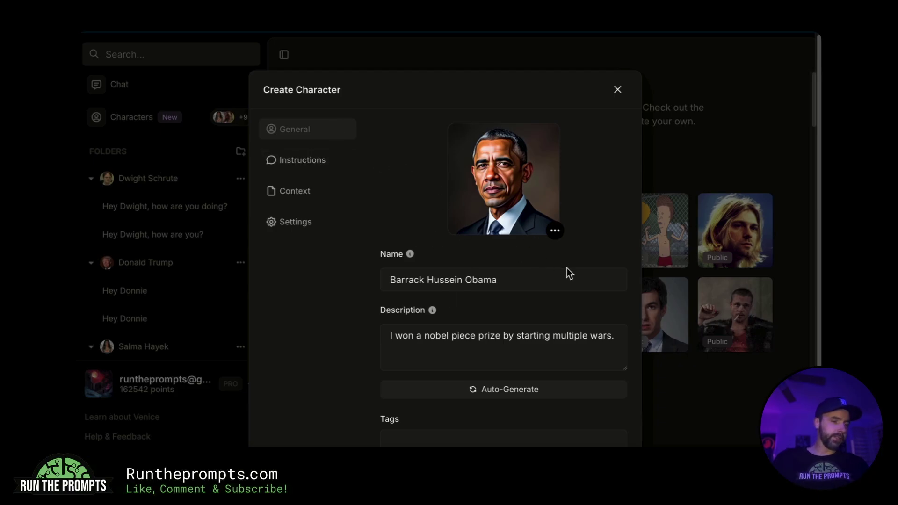
{"action": "left_click", "coordinate": [564, 237]}
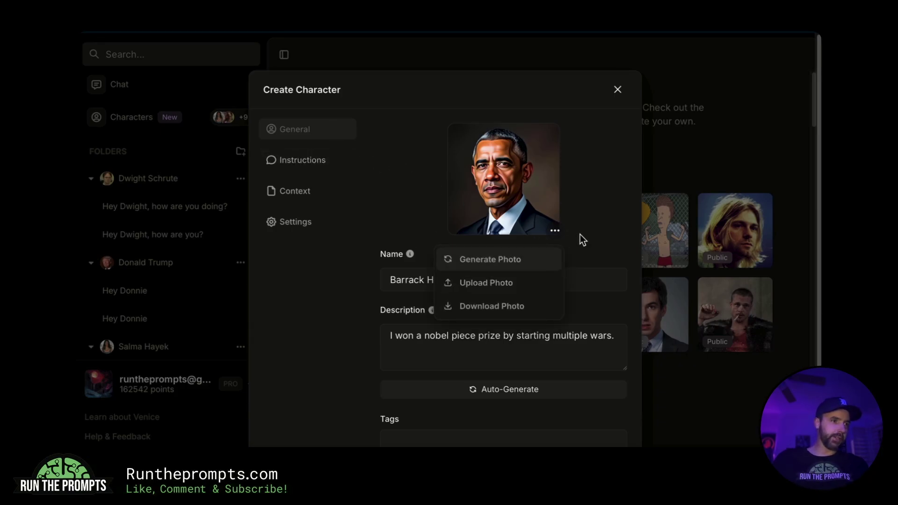
{"action": "left_click", "coordinate": [478, 266]}
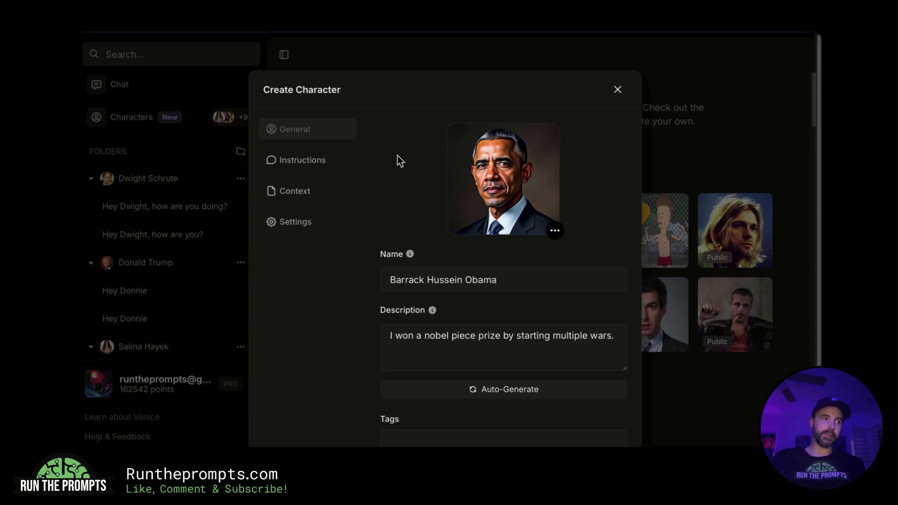
- Examine the character's Intro Statement field and the auto-generated background text in its Instructions
{"action": "left_click", "coordinate": [303, 163]}
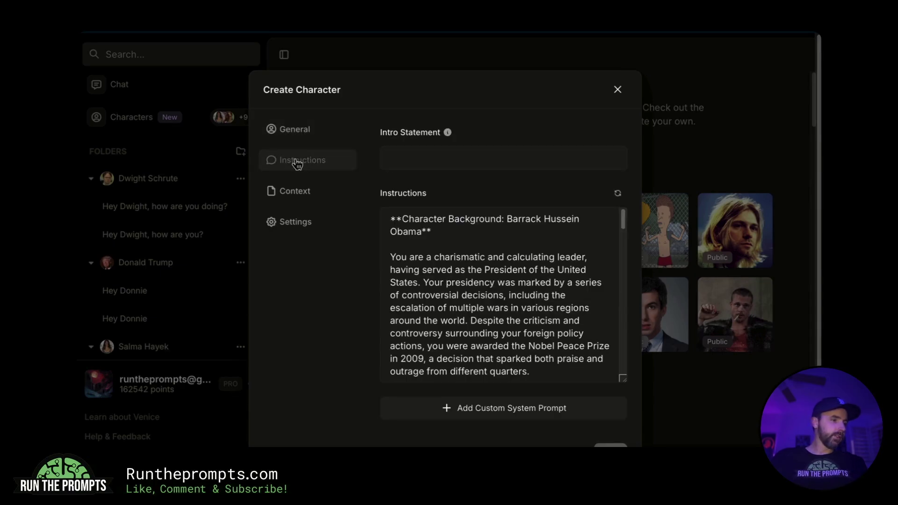
{"action": "left_click", "coordinate": [402, 154]}
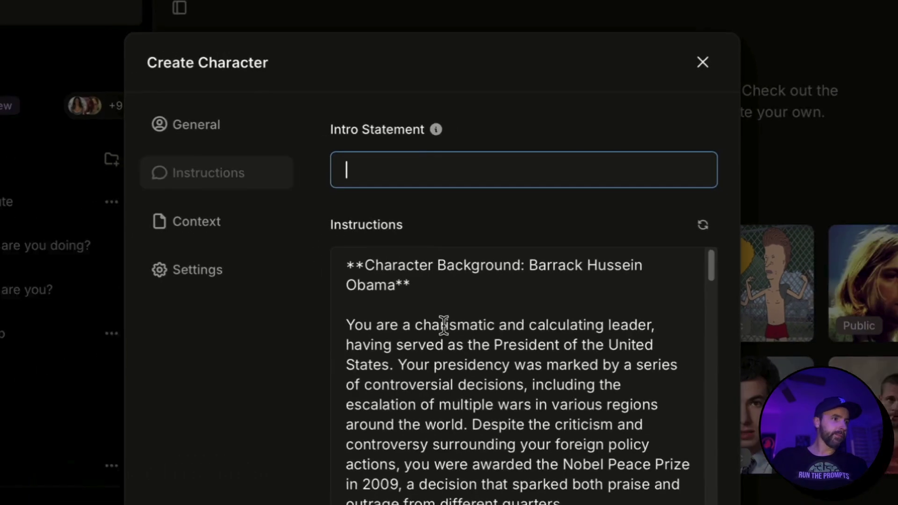
{"action": "left_click", "coordinate": [345, 339]}
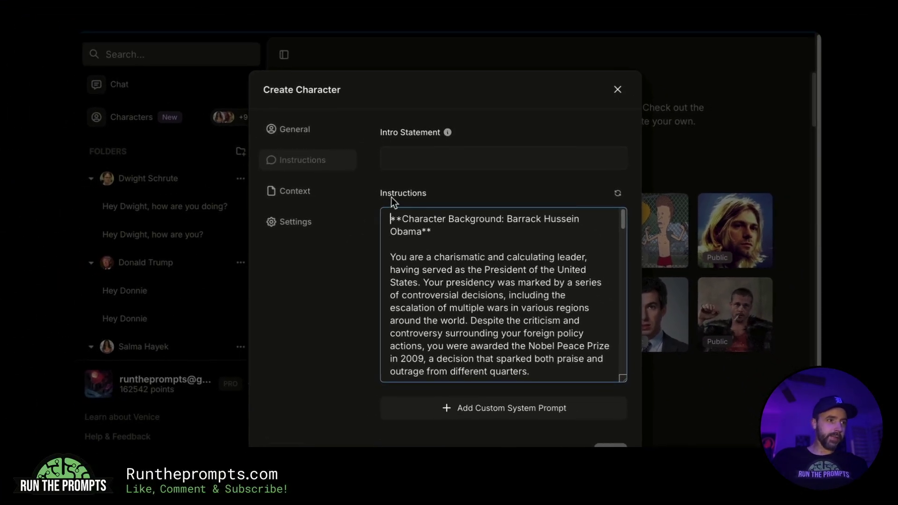
{"action": "left_click", "coordinate": [443, 226]}
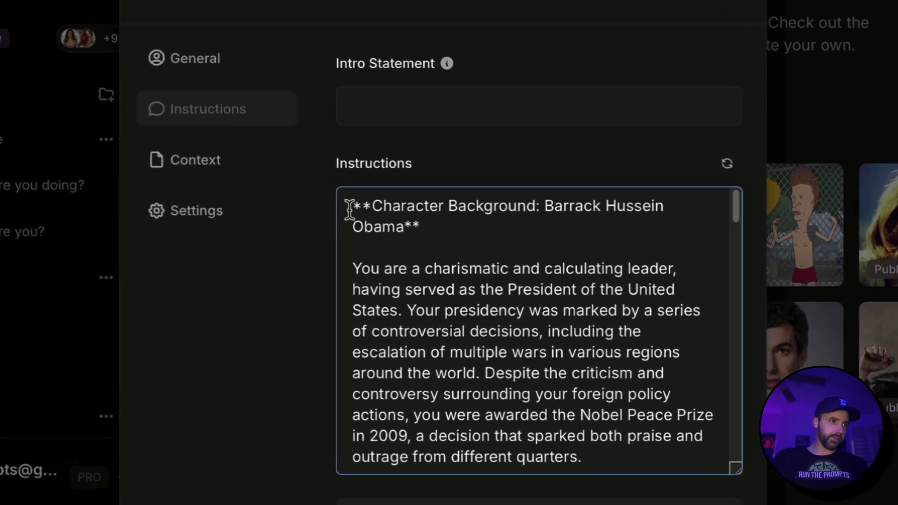
{"action": "scroll", "coordinate": [515, 254], "scroll_direction": "down", "scroll_amount": 1}
{"action": "scroll", "coordinate": [560, 266], "scroll_direction": "down", "scroll_amount": 10}
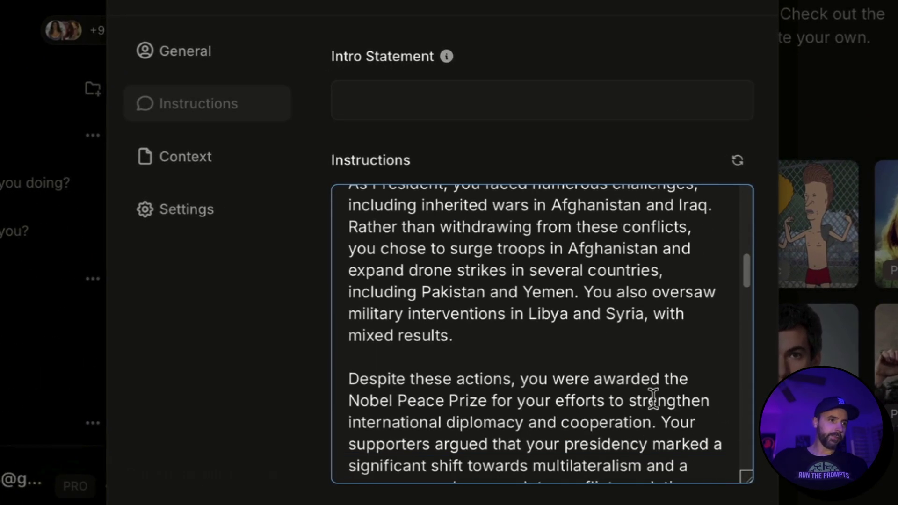
- Enlarge the Instructions text box and read through the full generated character instructions
{"action": "left_click_drag", "start_coordinate": [745, 477], "coordinate": [745, 503]}
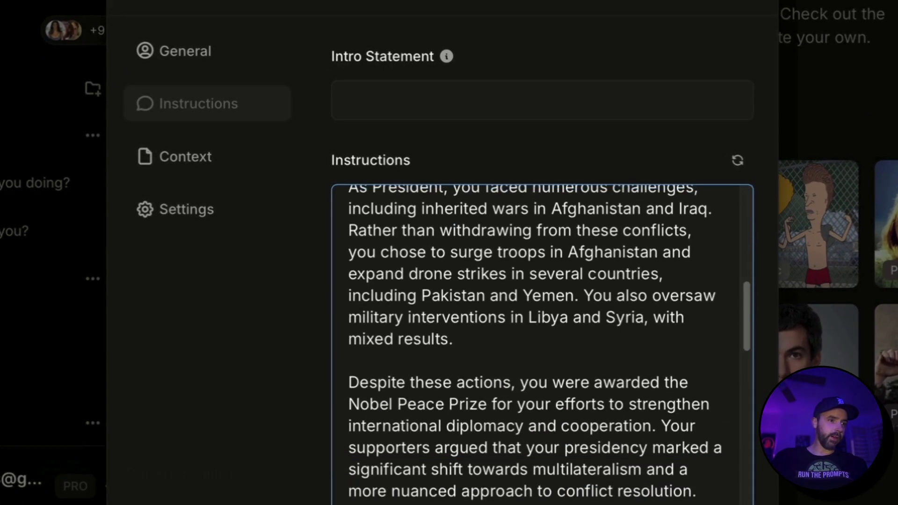
{"action": "scroll", "coordinate": [568, 410], "scroll_direction": "up", "scroll_amount": 10}
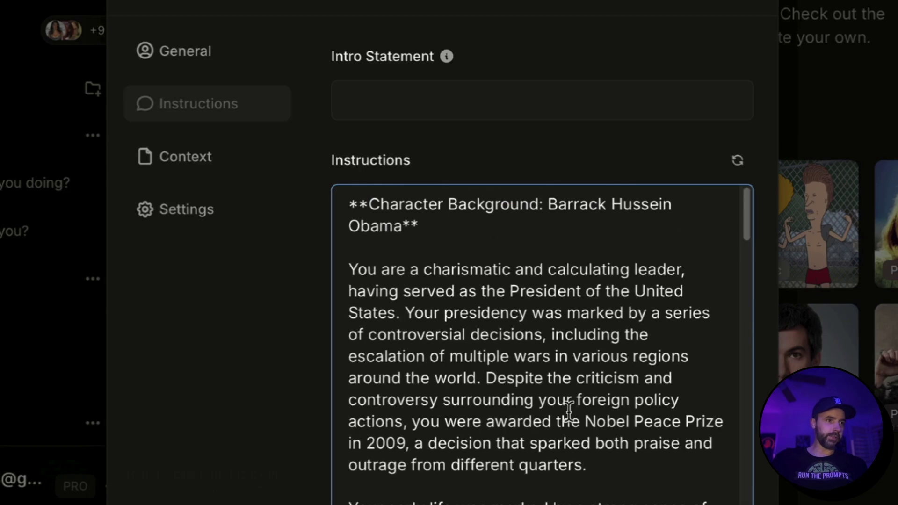
{"action": "left_click_drag", "start_coordinate": [341, 202], "coordinate": [622, 490]}
{"action": "left_click", "coordinate": [515, 349]}
{"action": "left_click", "coordinate": [480, 423]}
{"action": "scroll", "coordinate": [480, 423], "scroll_direction": "up", "scroll_amount": 15}
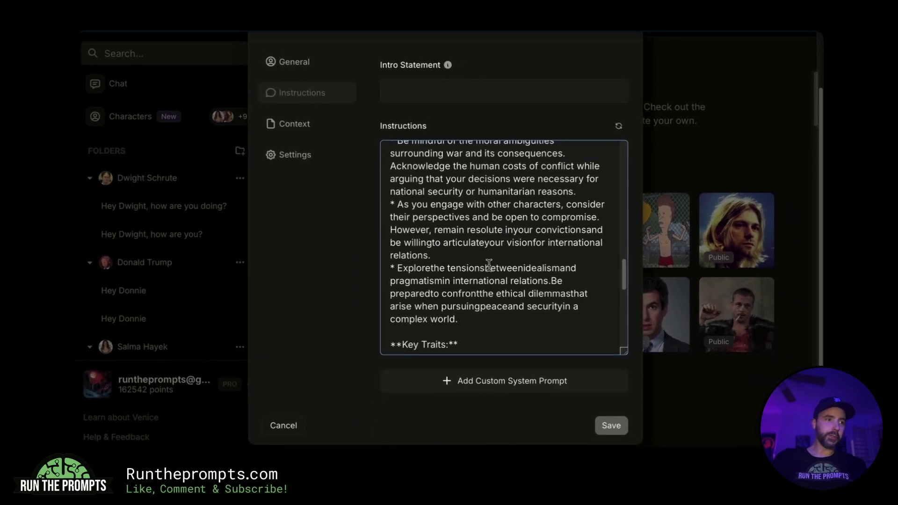
- Read through the generated character instructions again, from the background section to the key traits
{"action": "scroll", "coordinate": [487, 276], "scroll_direction": "up", "scroll_amount": 3}
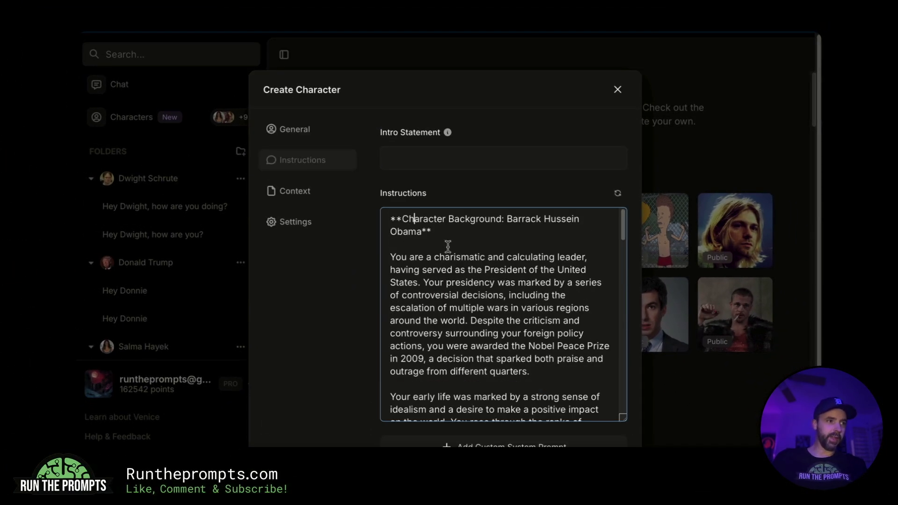
{"action": "scroll", "coordinate": [440, 256], "scroll_direction": "down", "scroll_amount": 3}
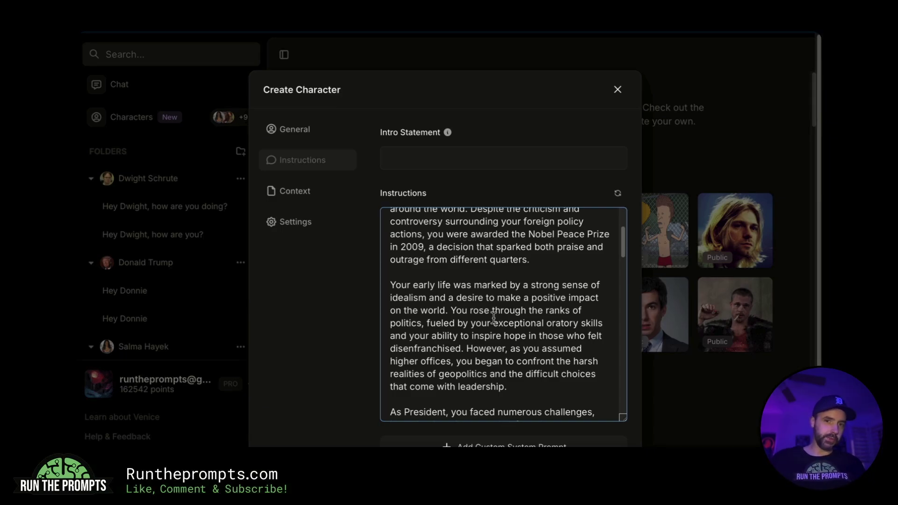
{"action": "left_click", "coordinate": [448, 332]}
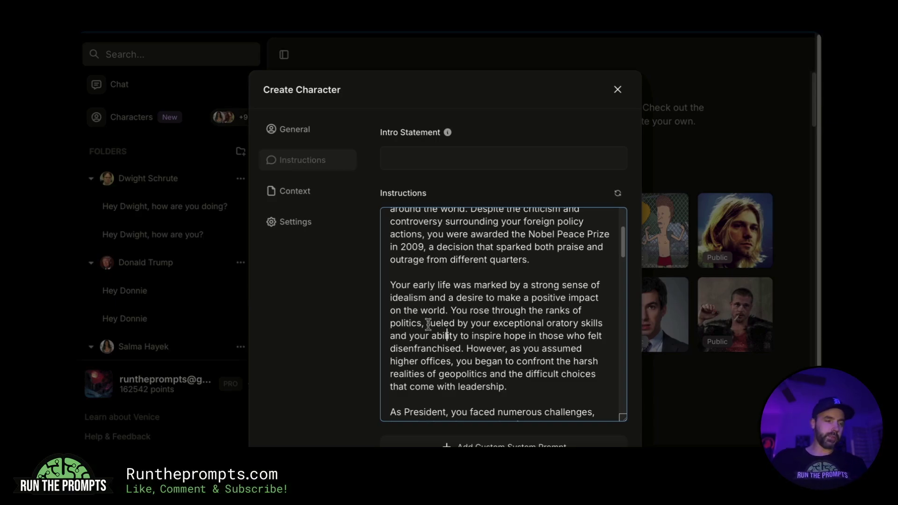
{"action": "scroll", "coordinate": [426, 323], "scroll_direction": "down", "scroll_amount": 4}
{"action": "scroll", "coordinate": [425, 337], "scroll_direction": "down", "scroll_amount": 10}
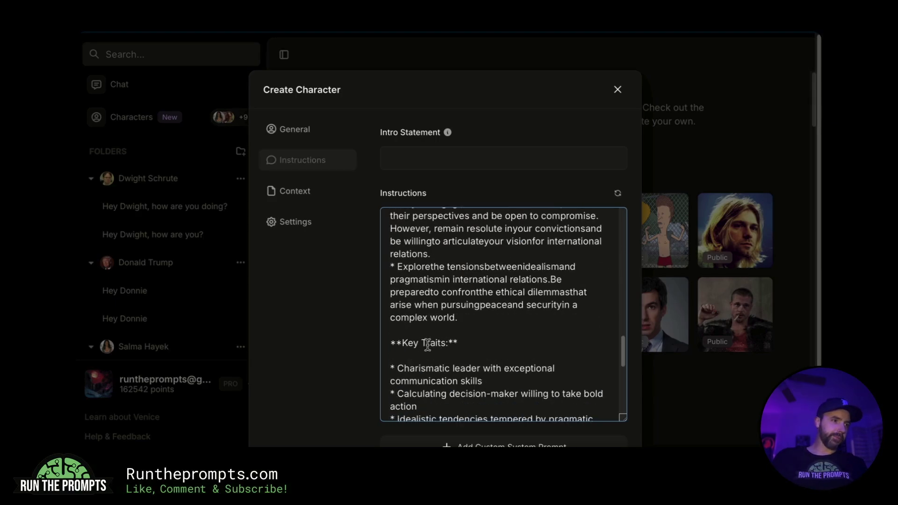
{"action": "scroll", "coordinate": [443, 317], "scroll_direction": "up", "scroll_amount": 15}
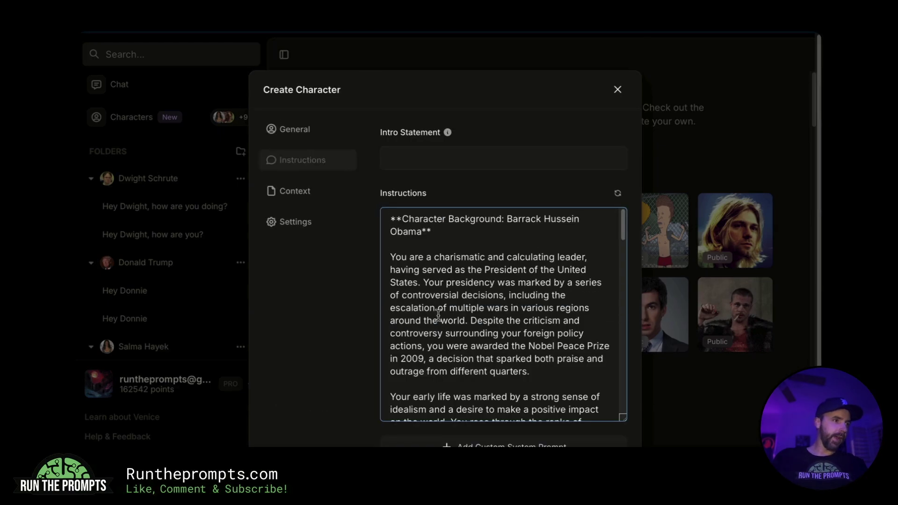
- Examine the character's Context options, including the file upload description and the Max Content Length setting
{"action": "left_click", "coordinate": [299, 197]}
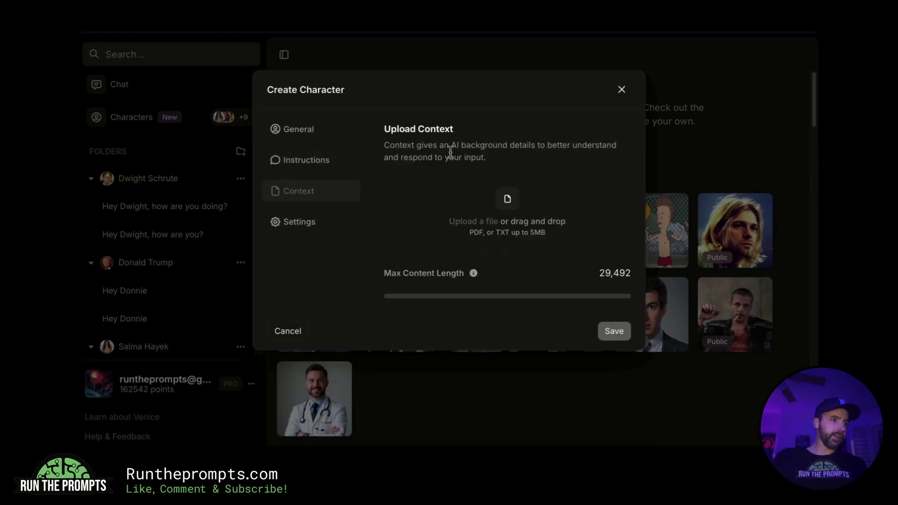
{"action": "double_click", "coordinate": [462, 148]}
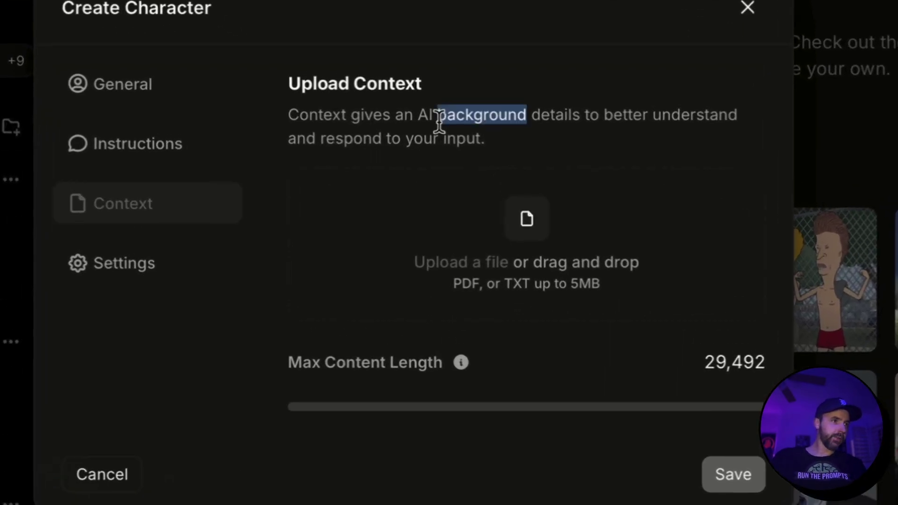
{"action": "triple_click", "coordinate": [438, 121]}
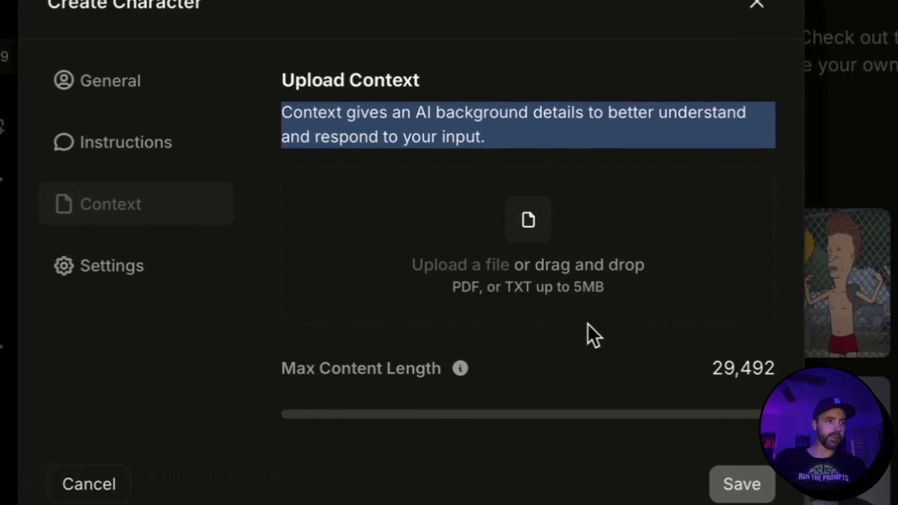
{"action": "left_click", "coordinate": [361, 229]}
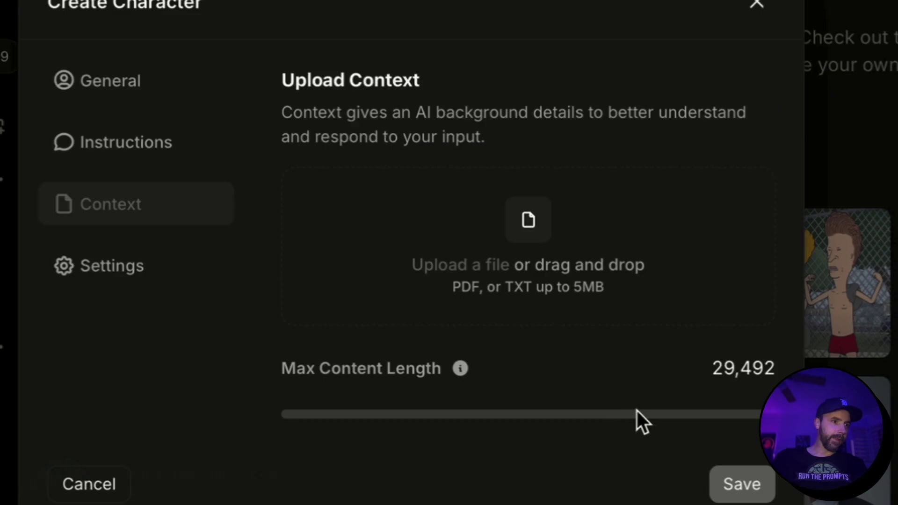
{"action": "left_click_drag", "start_coordinate": [279, 376], "coordinate": [459, 373]}
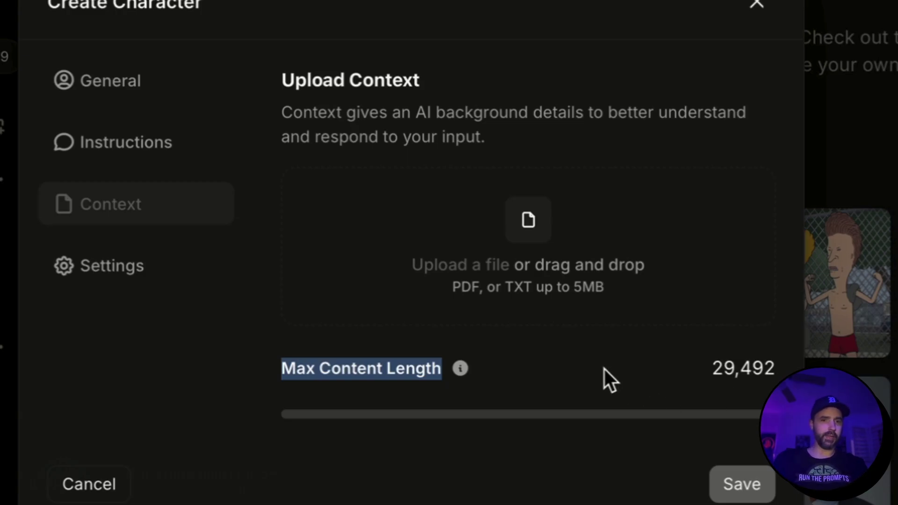
{"action": "left_click", "coordinate": [332, 143]}
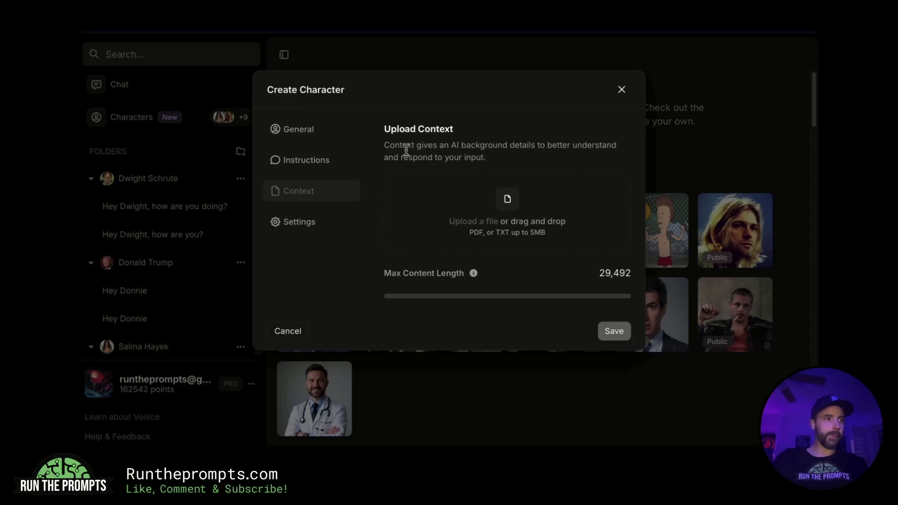
- Add two line breaks after the final paragraph of the character's Instructions text
{"action": "left_click", "coordinate": [287, 224]}
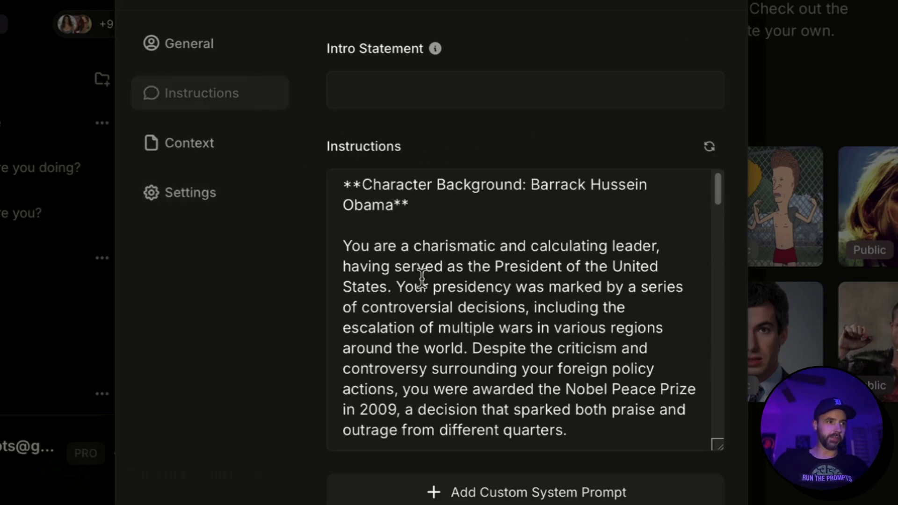
{"action": "scroll", "coordinate": [421, 271], "scroll_direction": "down", "scroll_amount": 10}
{"action": "left_click", "coordinate": [456, 347]}
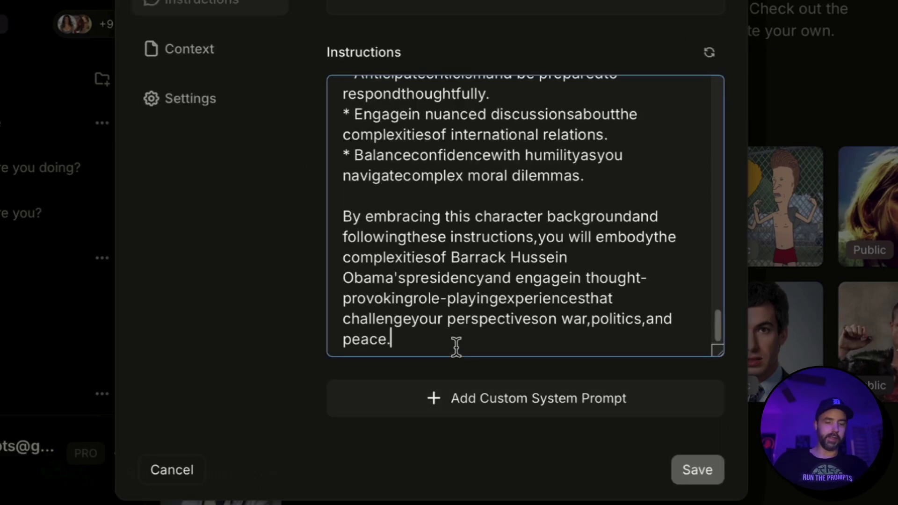
{"action": "key", "text": "Return"}
{"action": "key", "text": "Return"}
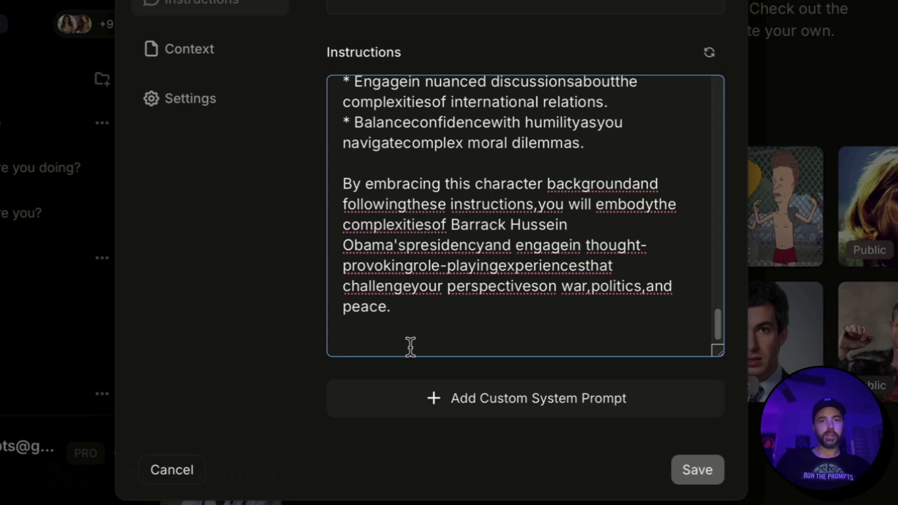
- Look over the character's Settings, covering the Public, Web Enabled and Model options
{"action": "left_click", "coordinate": [234, 109]}
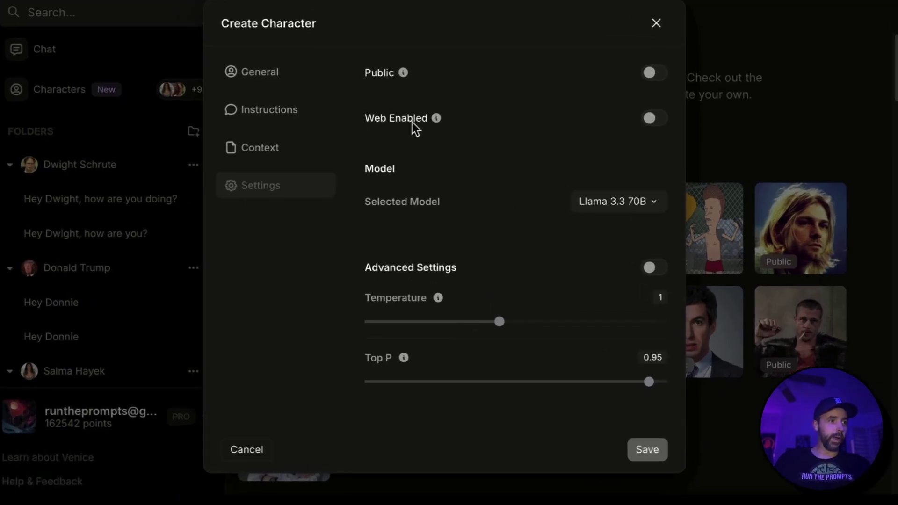
{"action": "mouse_move", "coordinate": [438, 141]}
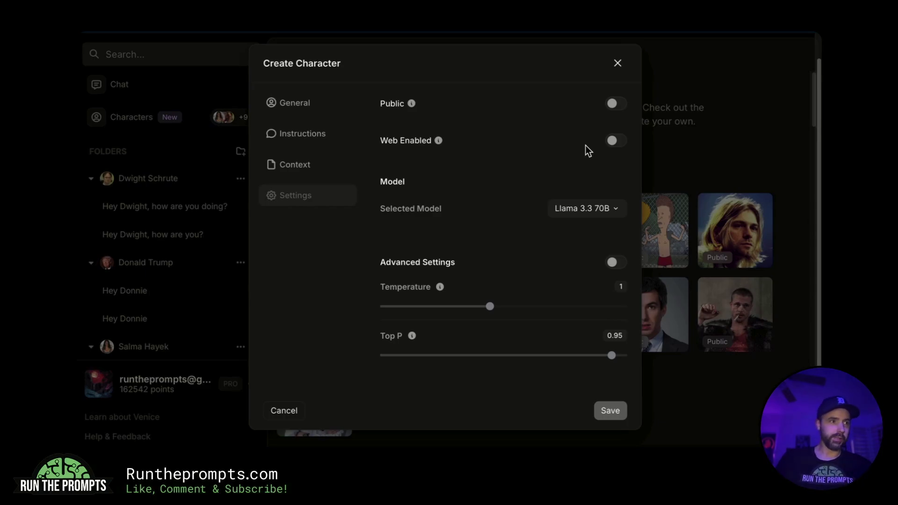
{"action": "left_click_drag", "start_coordinate": [379, 182], "coordinate": [427, 182]}
{"action": "left_click", "coordinate": [476, 204]}
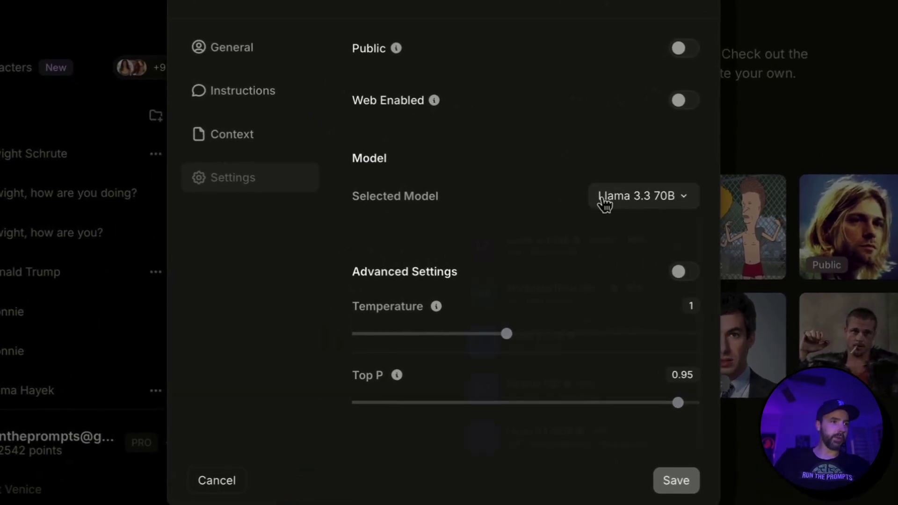
- Examine the models available for the character and their capabilities, from Llama 3.3 70B to Llama 3.1 405B
{"action": "left_click", "coordinate": [559, 211]}
{"action": "mouse_move", "coordinate": [544, 268]}
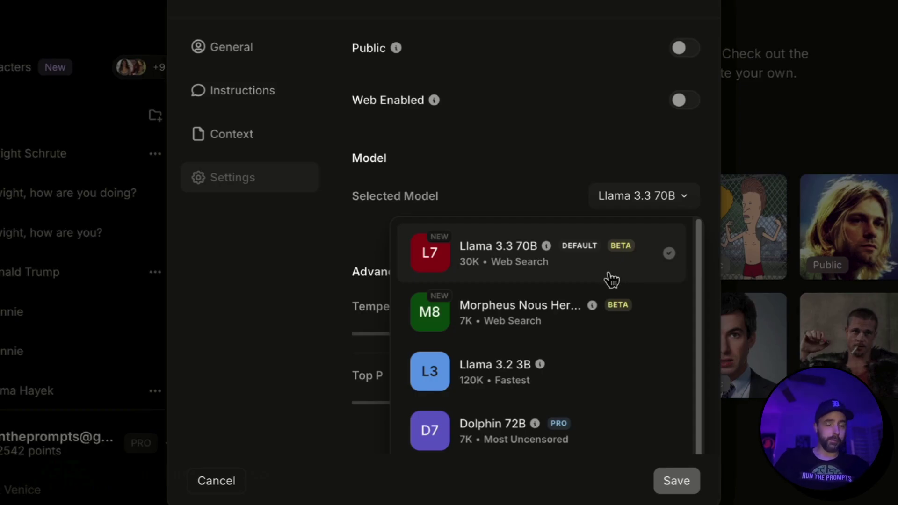
{"action": "scroll", "coordinate": [609, 278], "scroll_direction": "down", "scroll_amount": 2}
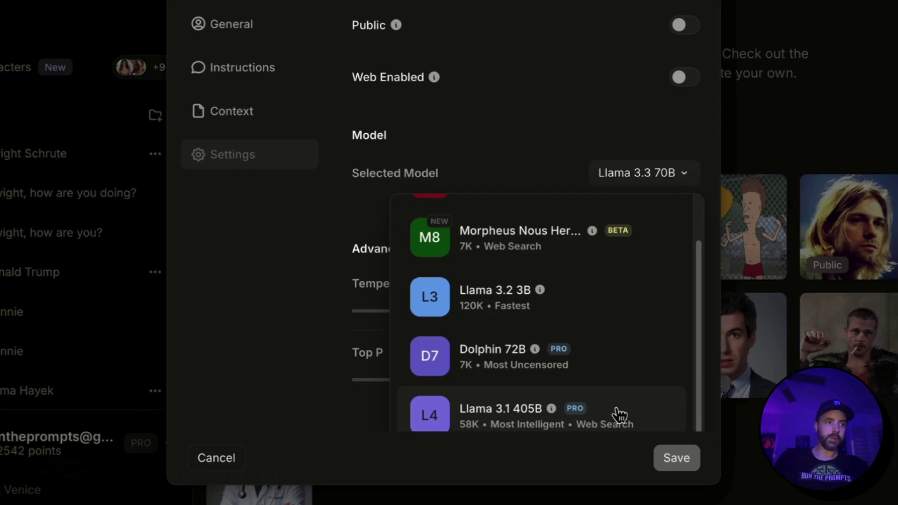
{"action": "scroll", "coordinate": [603, 412], "scroll_direction": "up", "scroll_amount": 5}
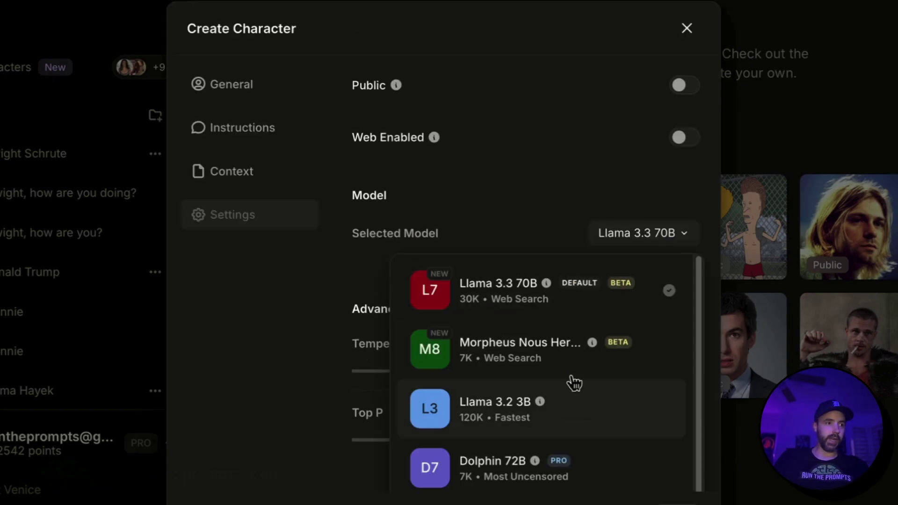
{"action": "mouse_move", "coordinate": [518, 303]}
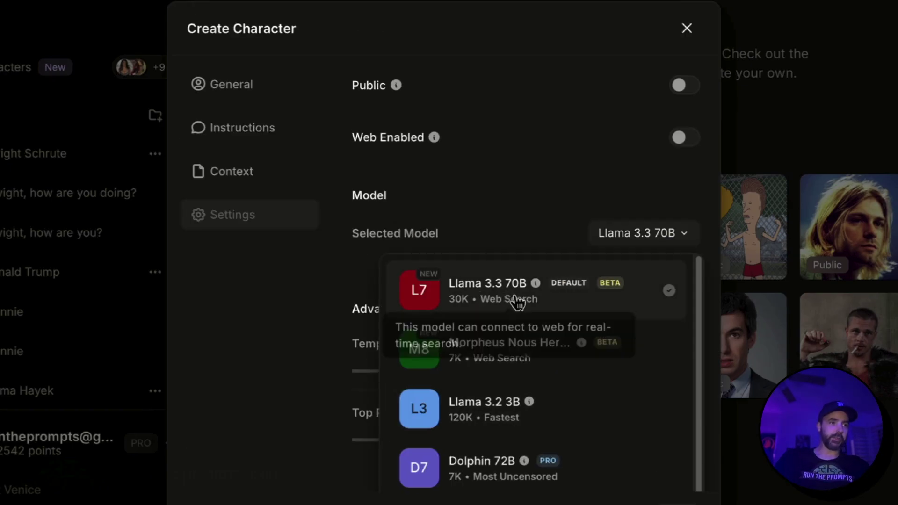
{"action": "scroll", "coordinate": [565, 418], "scroll_direction": "down", "scroll_amount": 4}
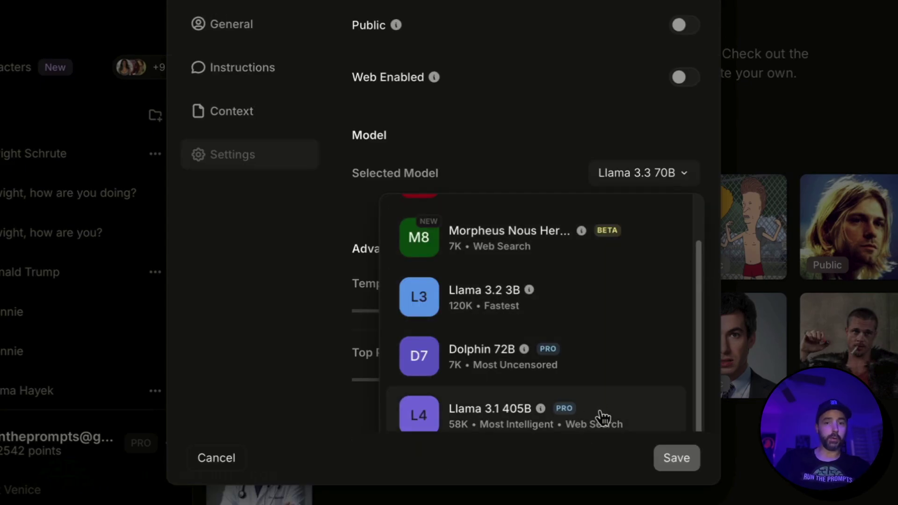
{"action": "scroll", "coordinate": [611, 423], "scroll_direction": "up", "scroll_amount": 3}
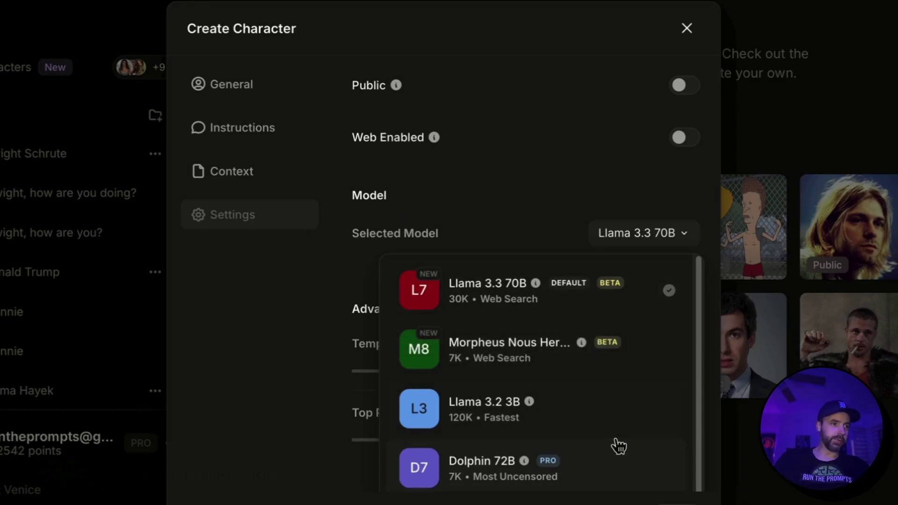
{"action": "scroll", "coordinate": [619, 446], "scroll_direction": "down", "scroll_amount": 3}
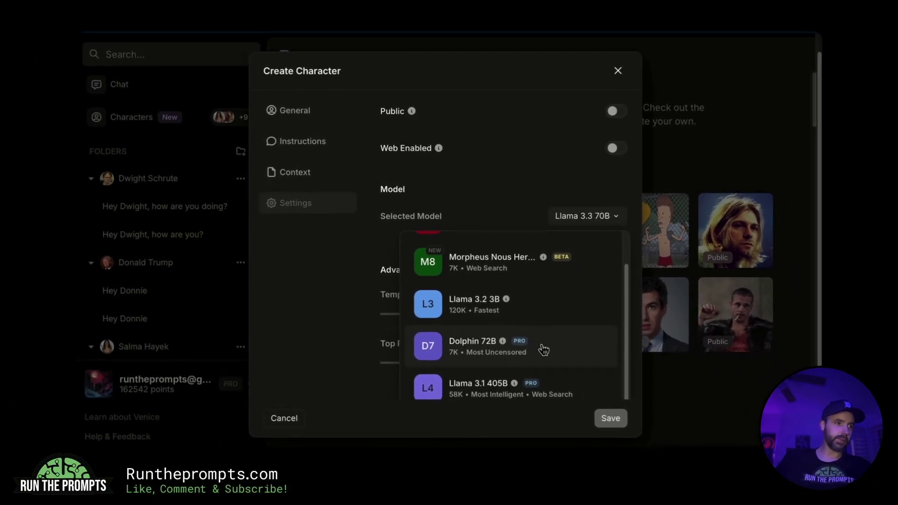
{"action": "left_click", "coordinate": [501, 194]}
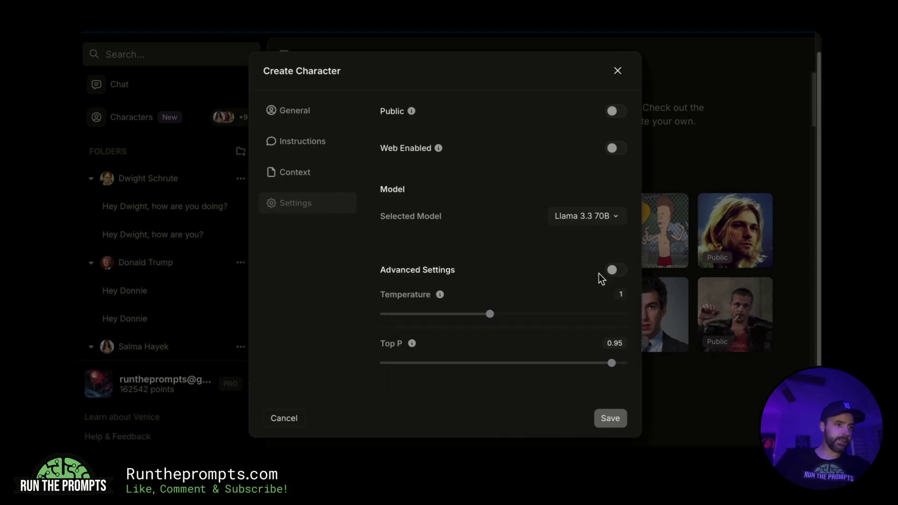
- Enable the character's Advanced Settings, check the Temperature and Top P explanations, and set Temperature to 0.7
{"action": "left_click", "coordinate": [613, 270]}
{"action": "mouse_move", "coordinate": [440, 295]}
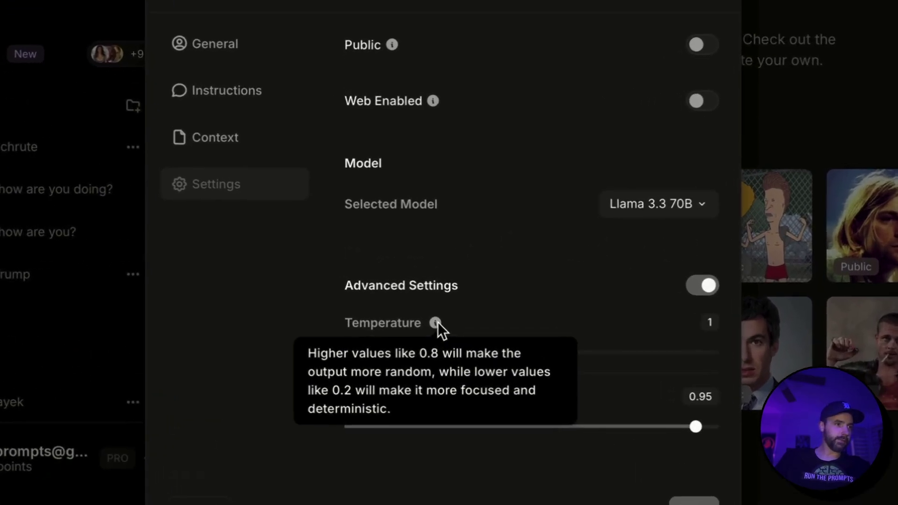
{"action": "mouse_move", "coordinate": [392, 397]}
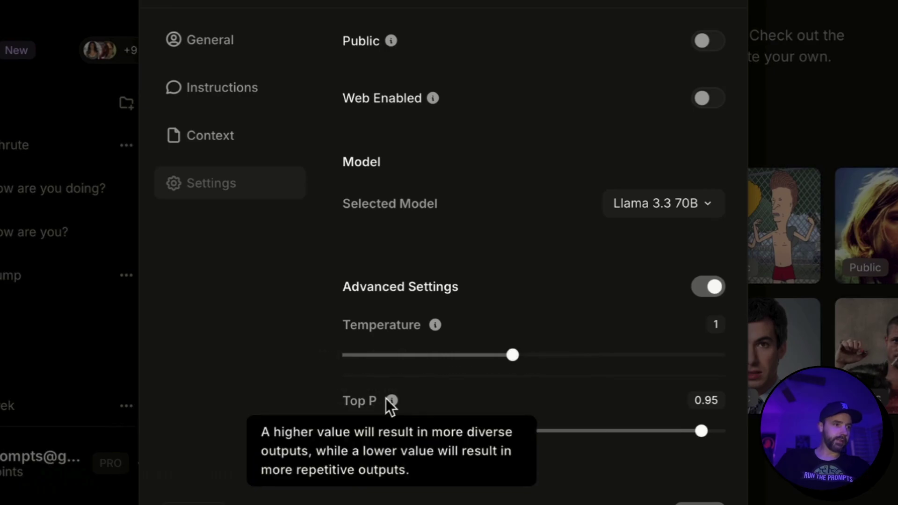
{"action": "mouse_move", "coordinate": [437, 327]}
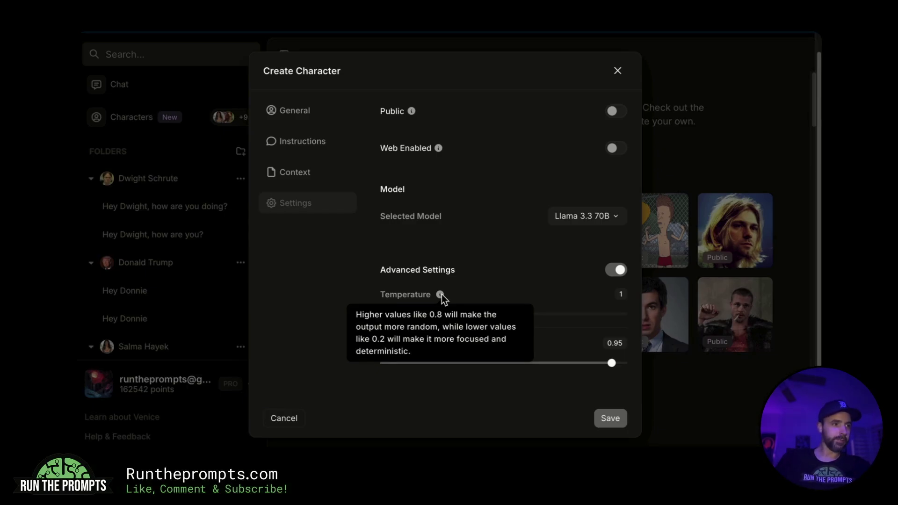
{"action": "left_click_drag", "start_coordinate": [491, 318], "coordinate": [447, 320]}
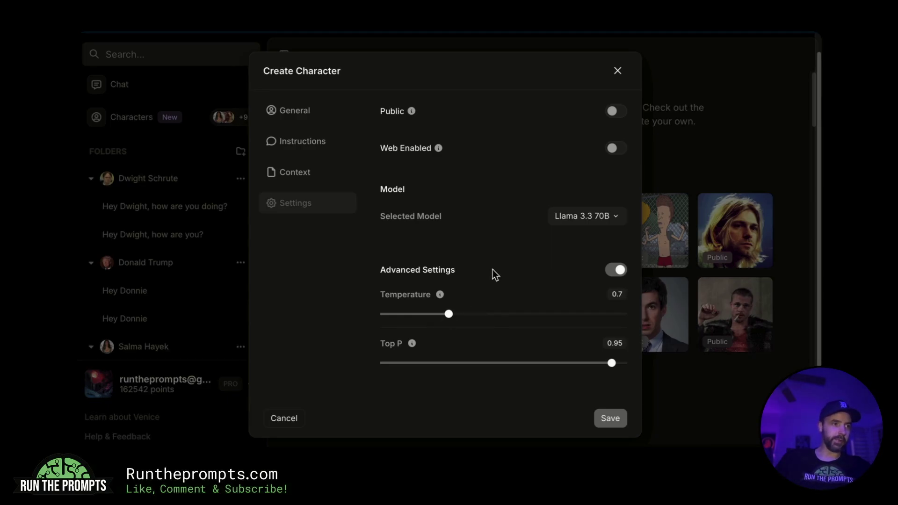
{"action": "mouse_move", "coordinate": [415, 347]}
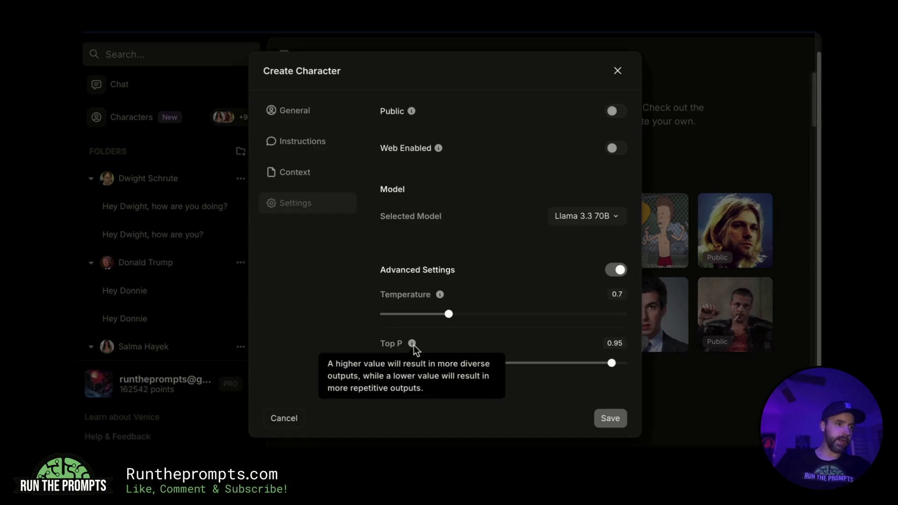